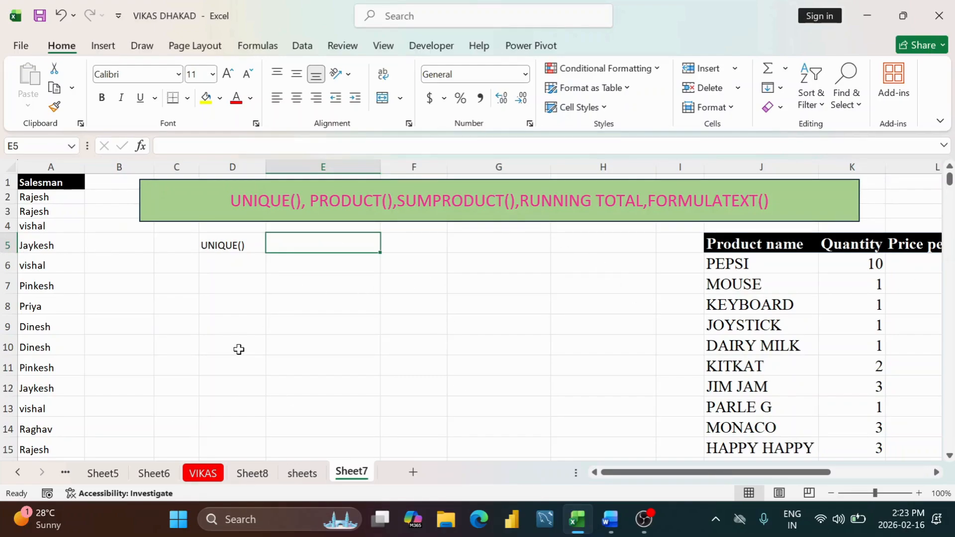
# Examine the repeated names in the Salesman column and the empty cell beside the UNIQUE() label.
pyautogui.click(244, 247)
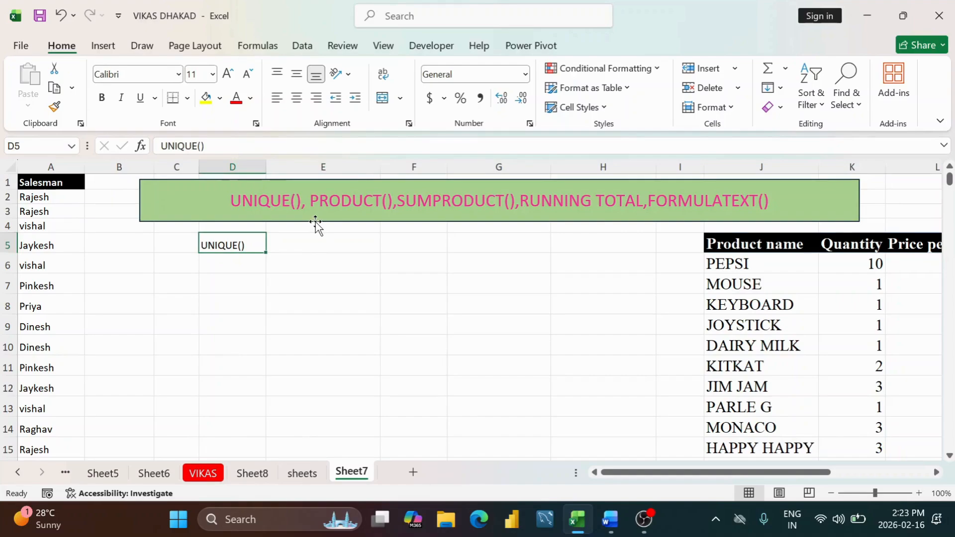
pyautogui.click(314, 249)
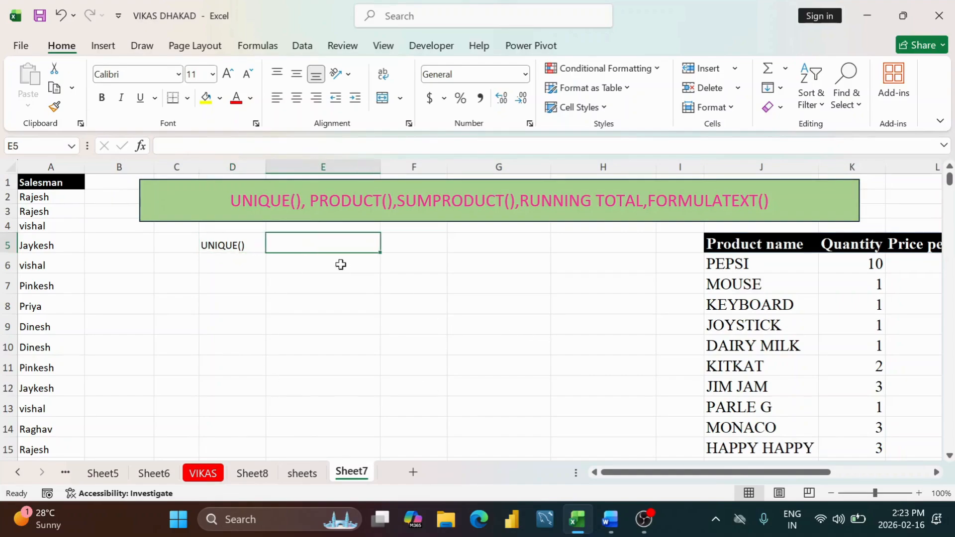
pyautogui.click(56, 196)
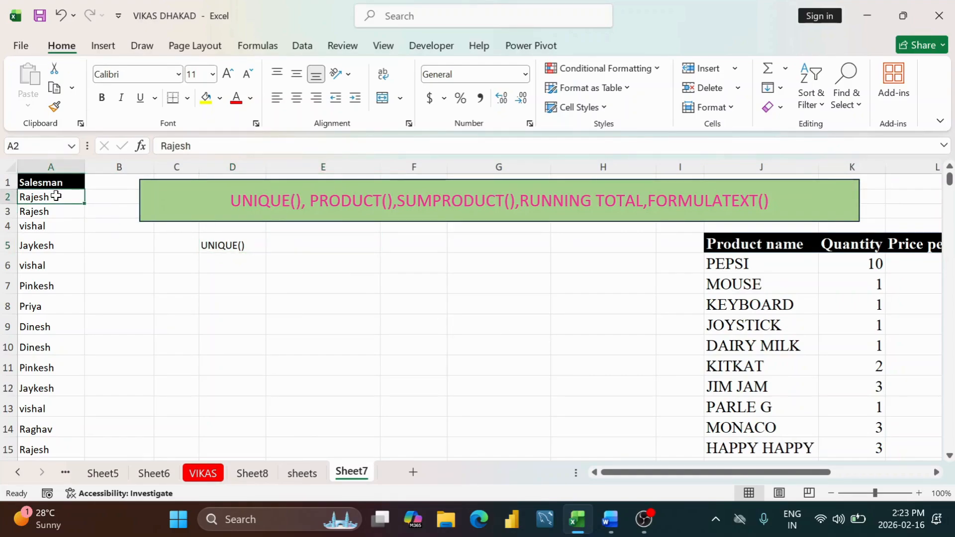
pyautogui.click(51, 212)
pyautogui.click(52, 229)
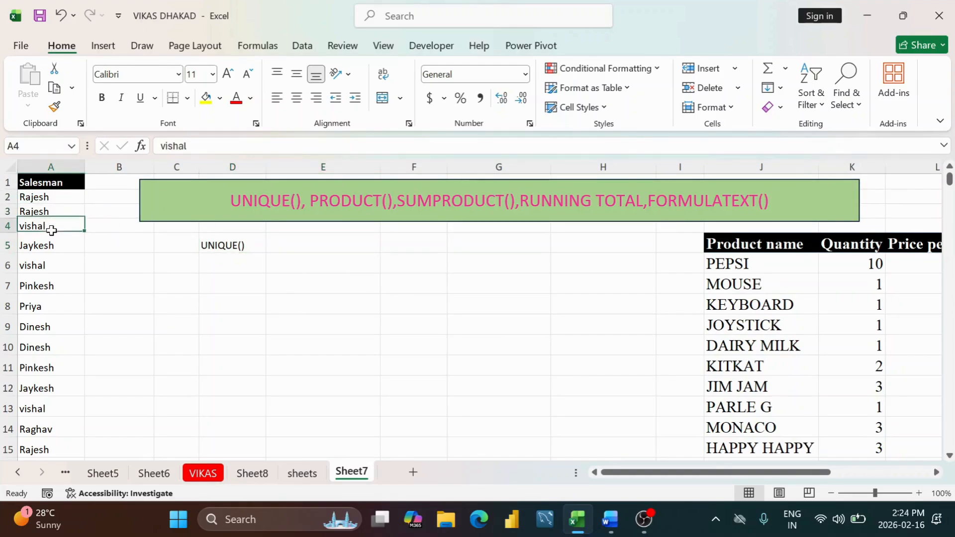
pyautogui.click(50, 263)
pyautogui.scroll(-1, 50, 263)
pyautogui.scroll(1, 49, 264)
pyautogui.moveTo(51, 198); pyautogui.dragTo(25, 450)
pyautogui.click(41, 197)
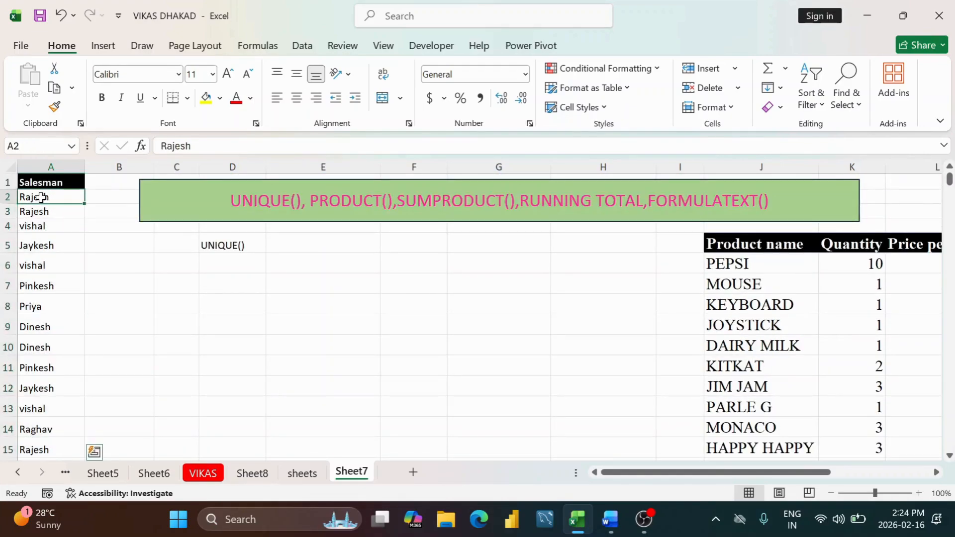
pyautogui.click(45, 230)
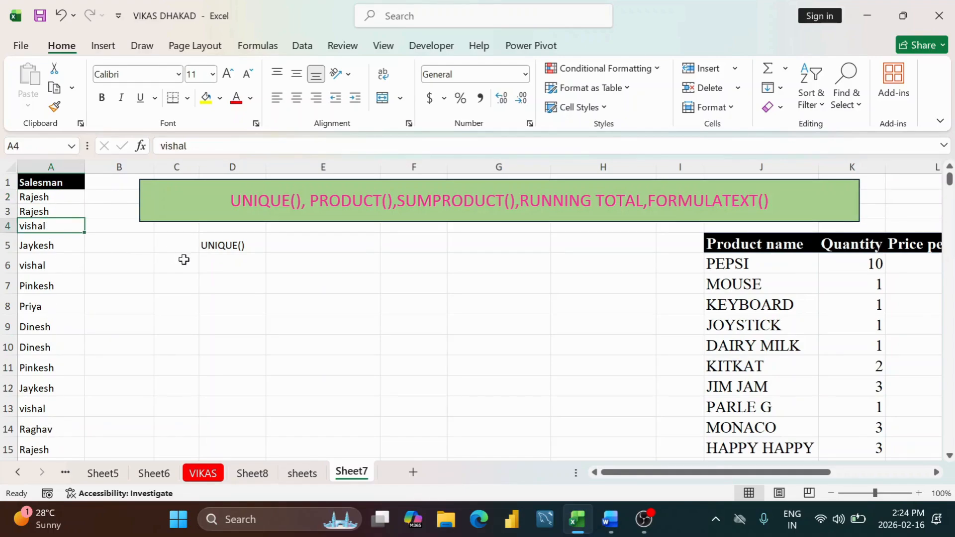
pyautogui.click(322, 245)
pyautogui.moveTo(54, 197); pyautogui.dragTo(55, 286)
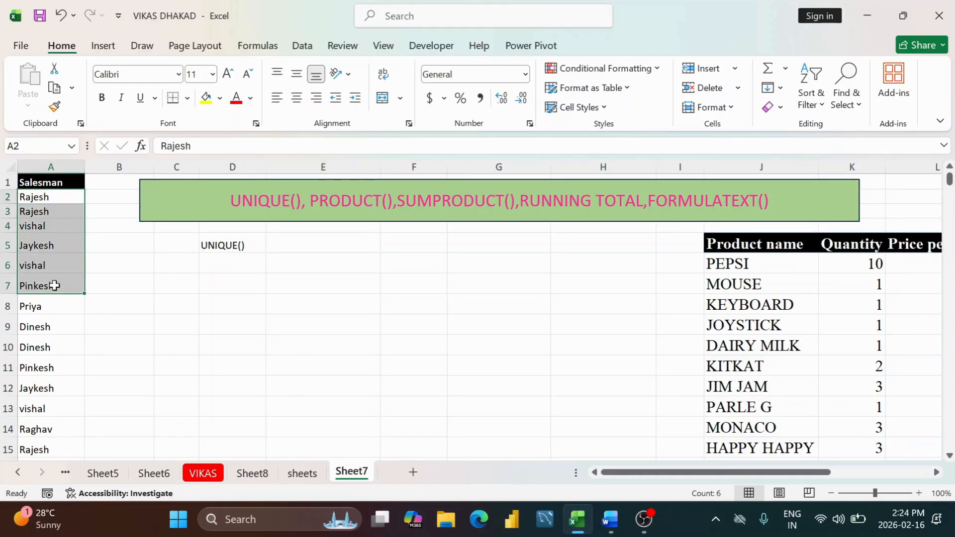
pyautogui.moveTo(52, 199); pyautogui.dragTo(38, 372)
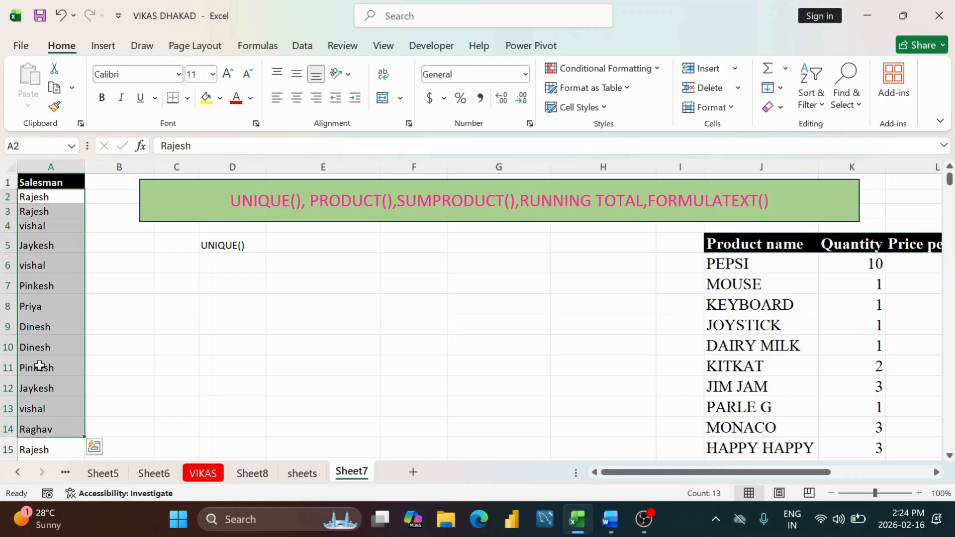
pyautogui.click(43, 287)
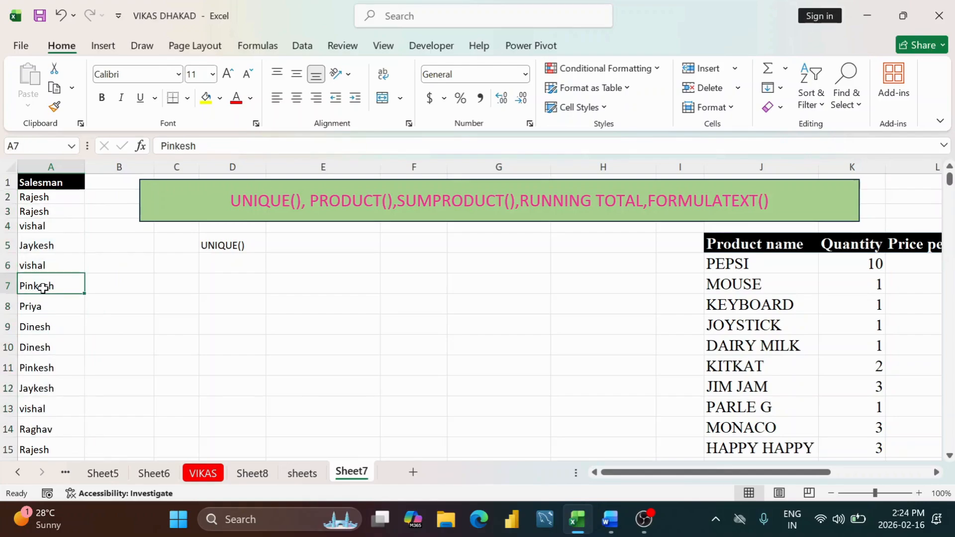
pyautogui.click(322, 242)
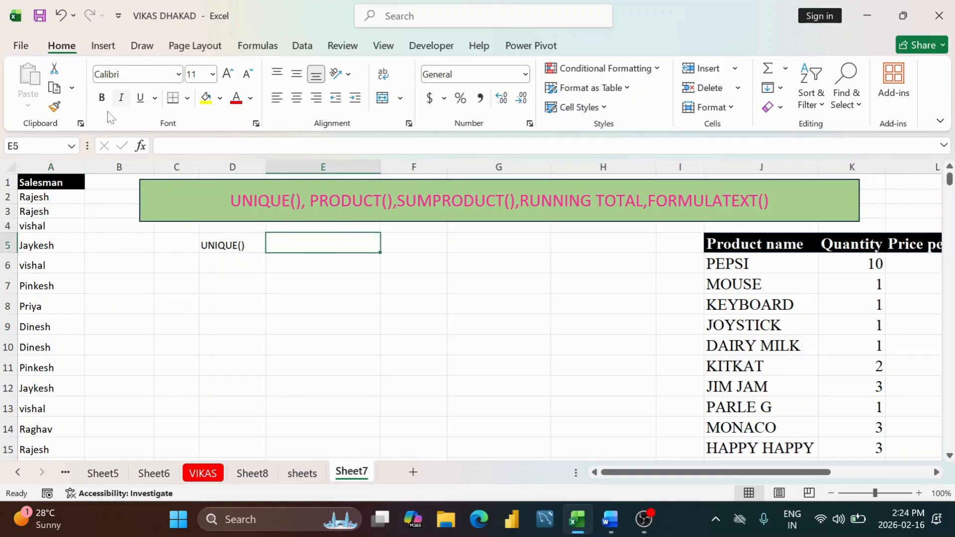
pyautogui.moveTo(63, 191); pyautogui.dragTo(30, 438)
pyautogui.scroll(2, 23, 335)
pyautogui.click(66, 199)
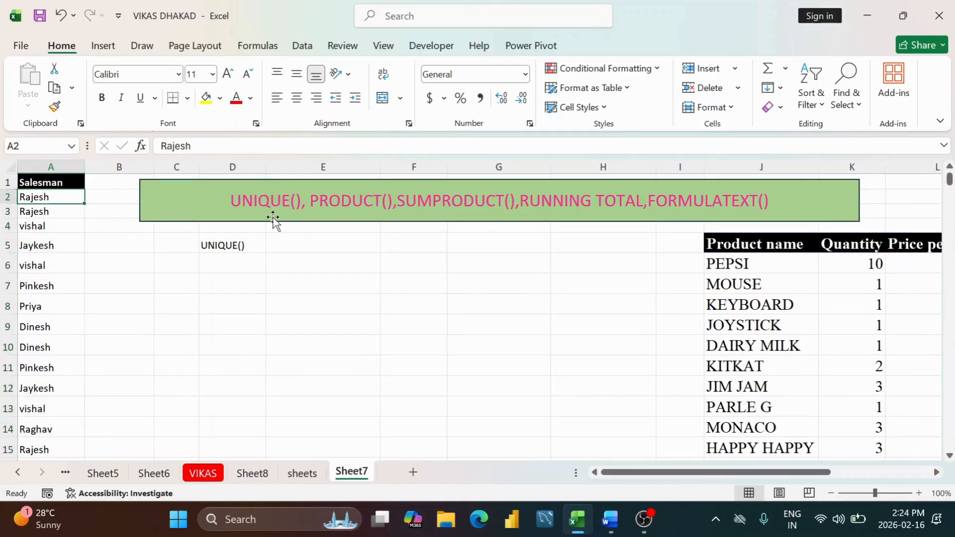
# Enter =UNIQUE(A2:A1046) in E5 to list each salesman only once.
pyautogui.click(303, 247)
pyautogui.write('=')
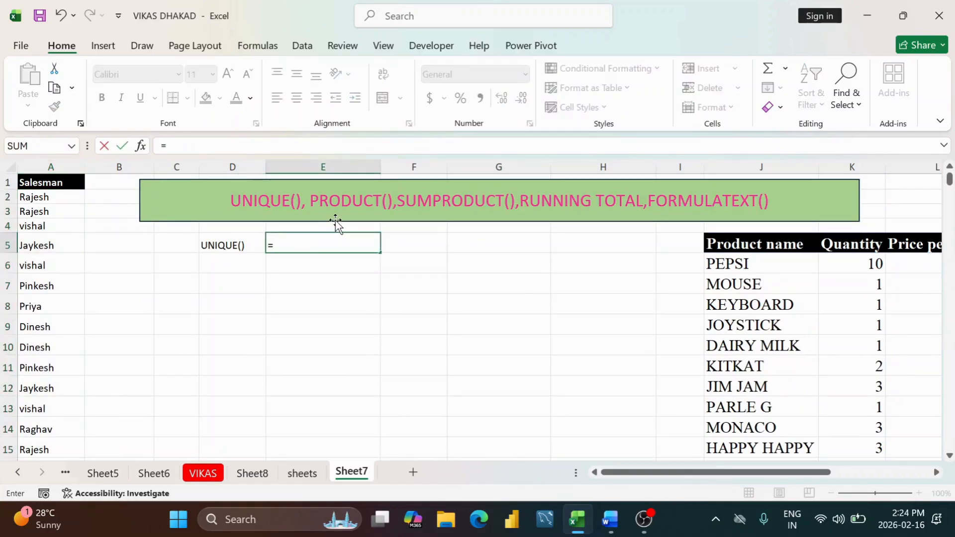
pyautogui.write('UNIQUE(')
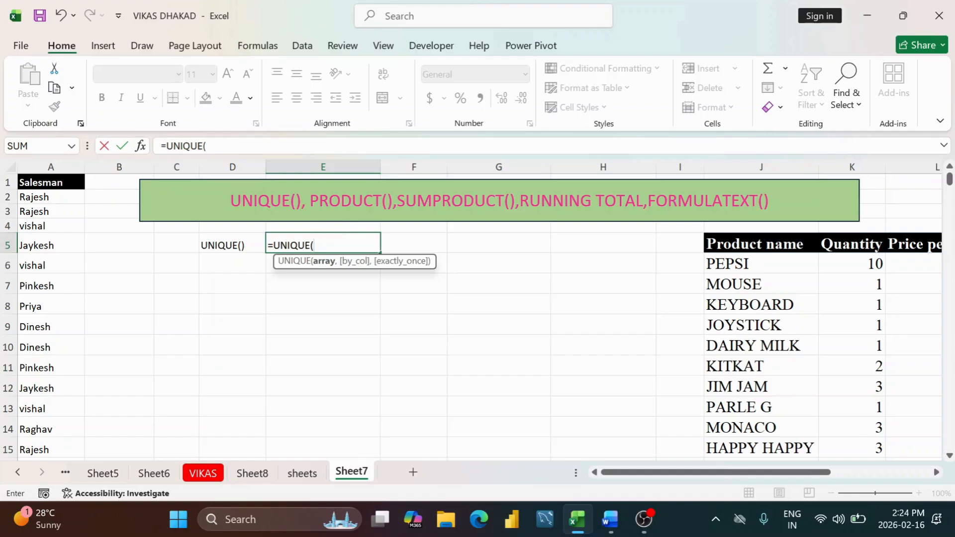
pyautogui.click(51, 197)
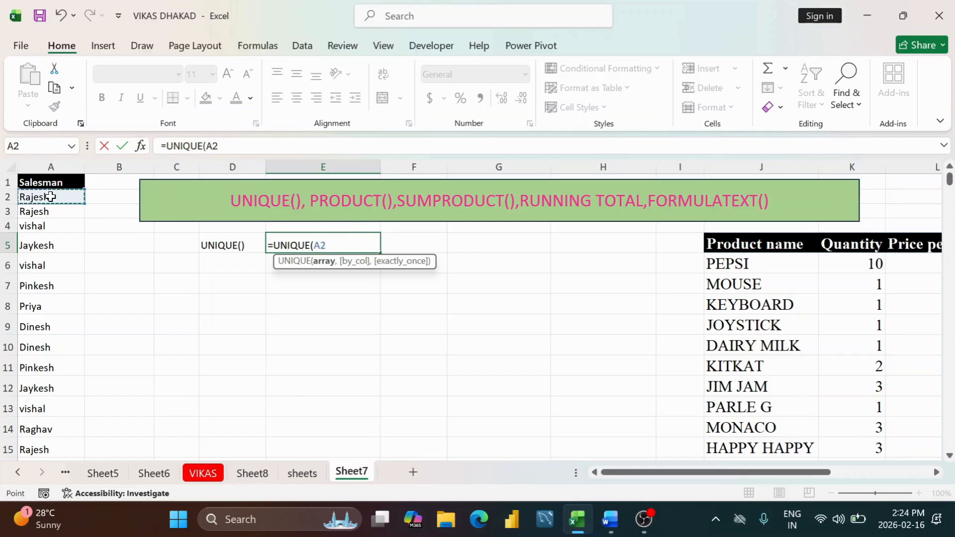
pyautogui.hotkey('ctrl', 'shift', 'Down')
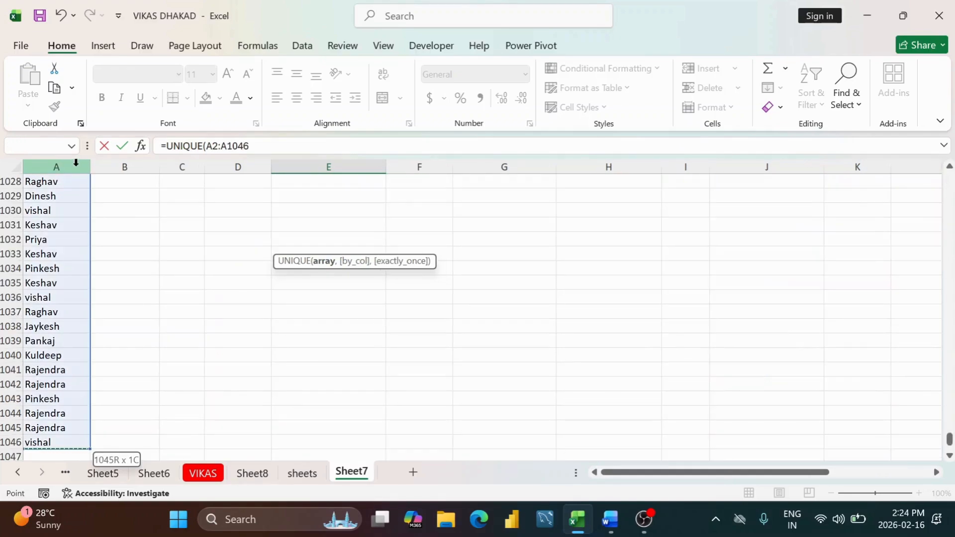
pyautogui.write(')')
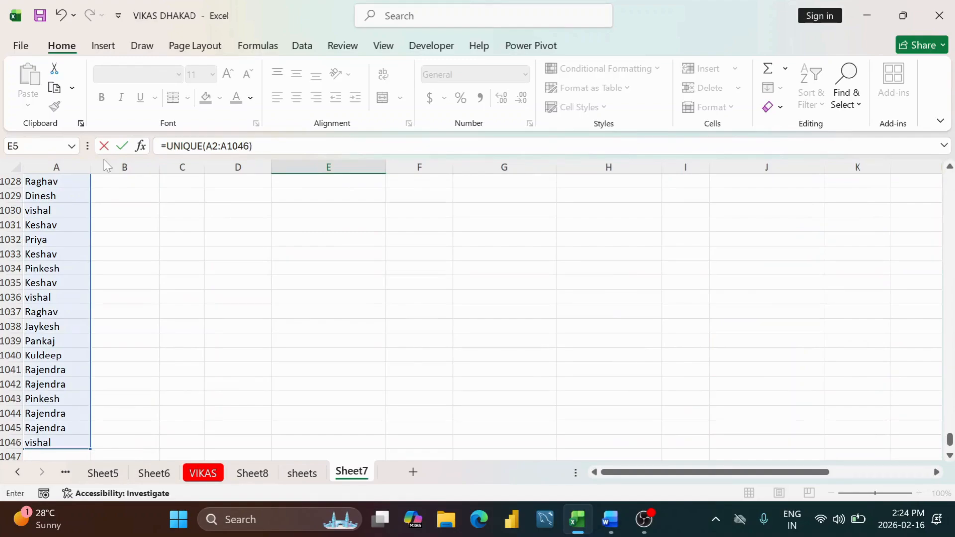
pyautogui.press('Return')
pyautogui.scroll(2, 104, 159)
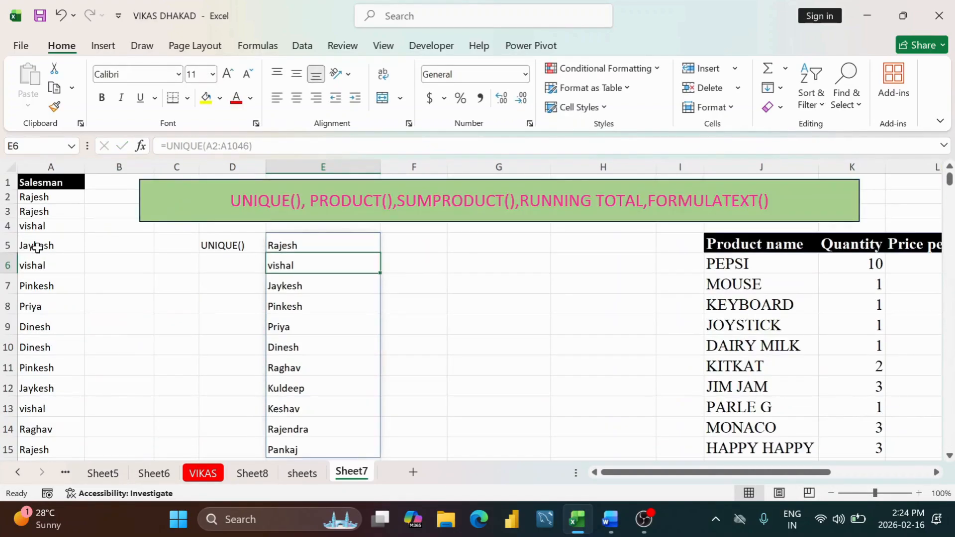
# Review the distinct salesman list in E5:E15 and inspect the UNIQUE formula in E5 without changing it.
pyautogui.moveTo(308, 241); pyautogui.dragTo(279, 457)
pyautogui.scroll(-1, 299, 423)
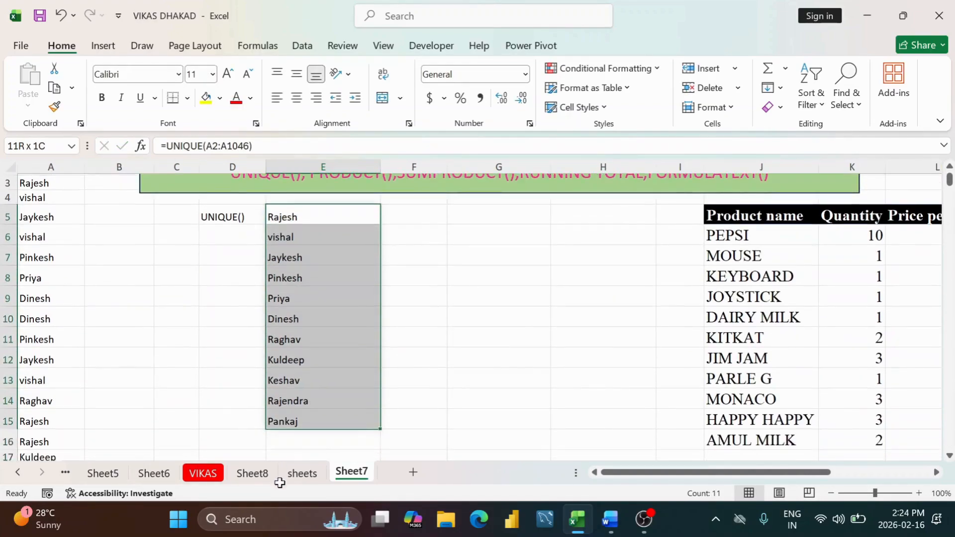
pyautogui.scroll(1, 303, 307)
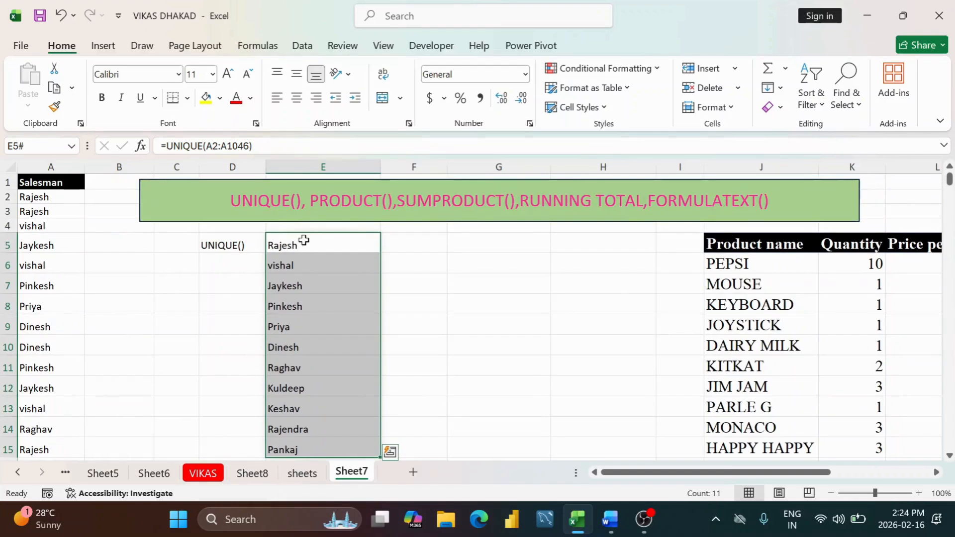
pyautogui.moveTo(320, 246); pyautogui.dragTo(318, 450)
pyautogui.scroll(-2, 307, 238)
pyautogui.scroll(2, 305, 231)
pyautogui.moveTo(310, 236); pyautogui.dragTo(309, 450)
pyautogui.scroll(-2, 322, 313)
pyautogui.scroll(2, 323, 309)
pyautogui.moveTo(330, 246); pyautogui.dragTo(315, 455)
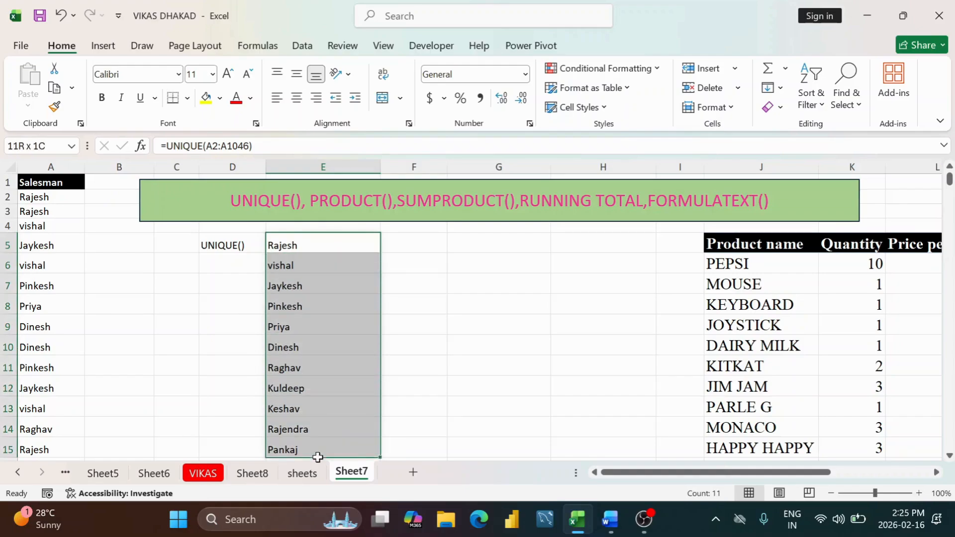
pyautogui.scroll(-2, 319, 378)
pyautogui.scroll(2, 321, 359)
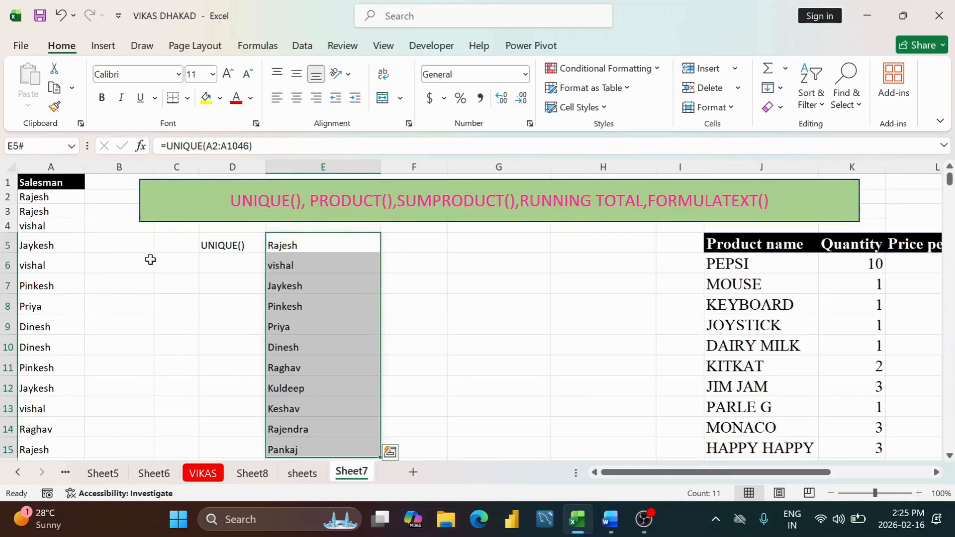
pyautogui.doubleClick(313, 244)
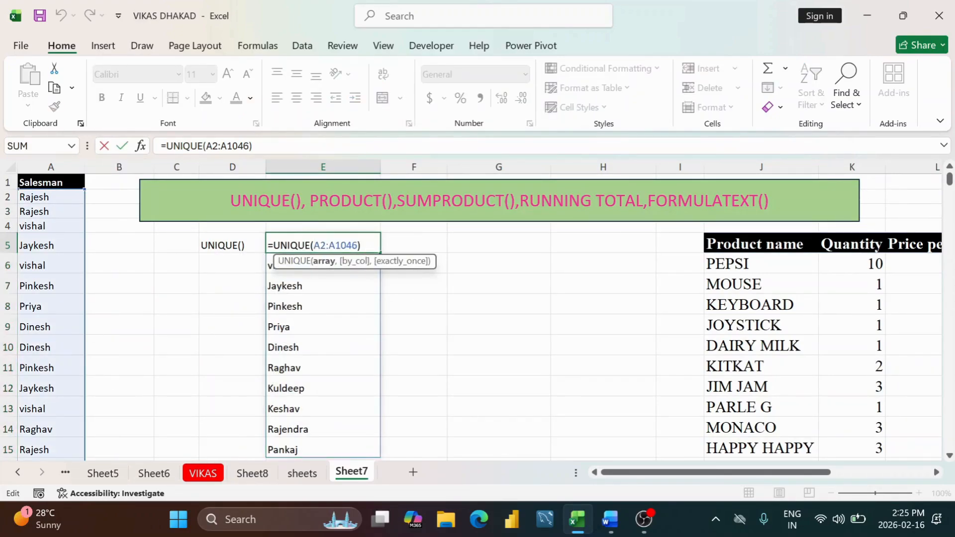
pyautogui.press('Right')
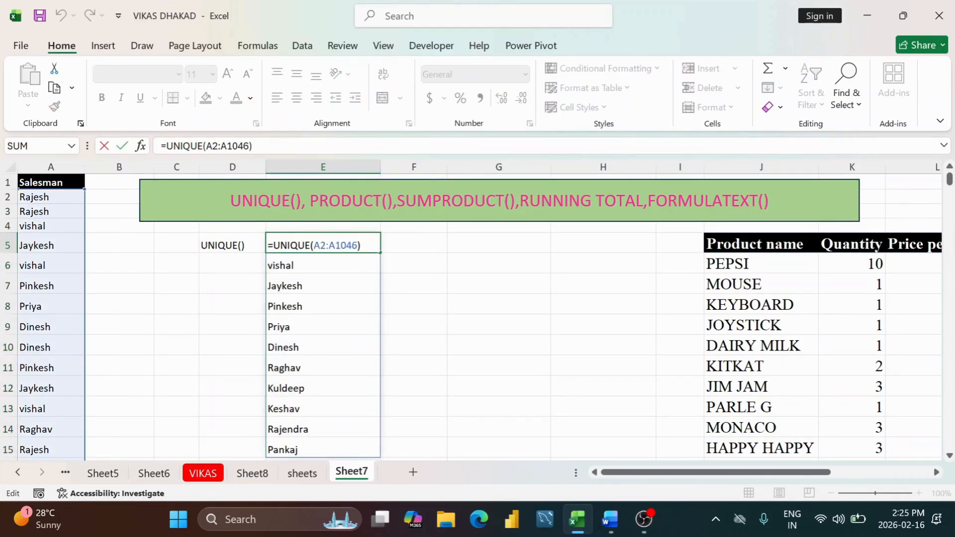
pyautogui.click(404, 245)
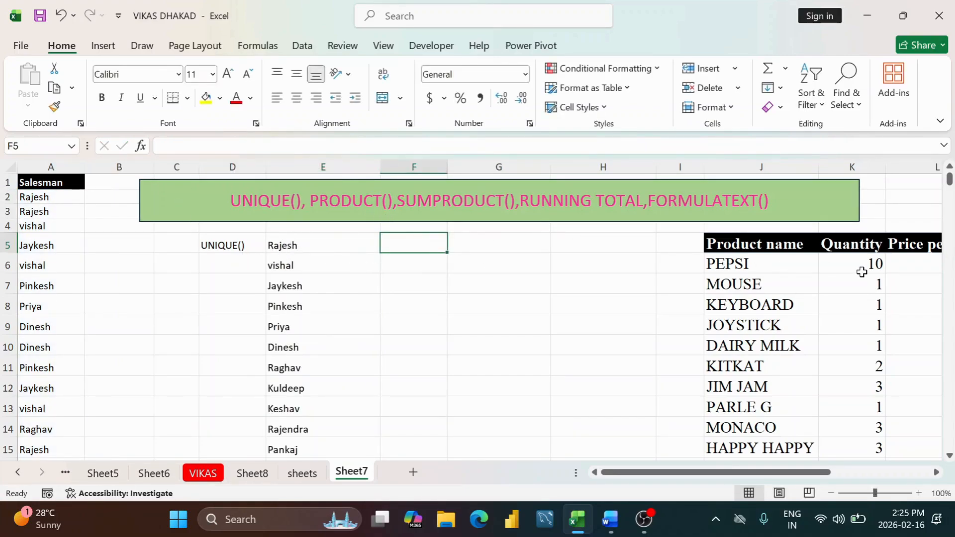
# Enter =PRODUCT(L6:L12) in N6 to multiply the first seven Price per Unit values.
pyautogui.moveTo(704, 475); pyautogui.dragTo(802, 475)
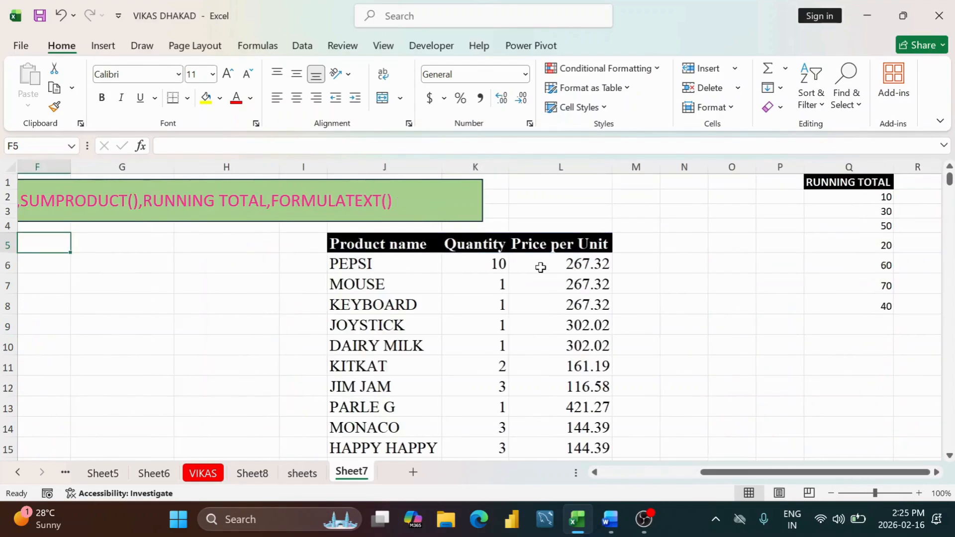
pyautogui.moveTo(572, 265); pyautogui.dragTo(572, 438)
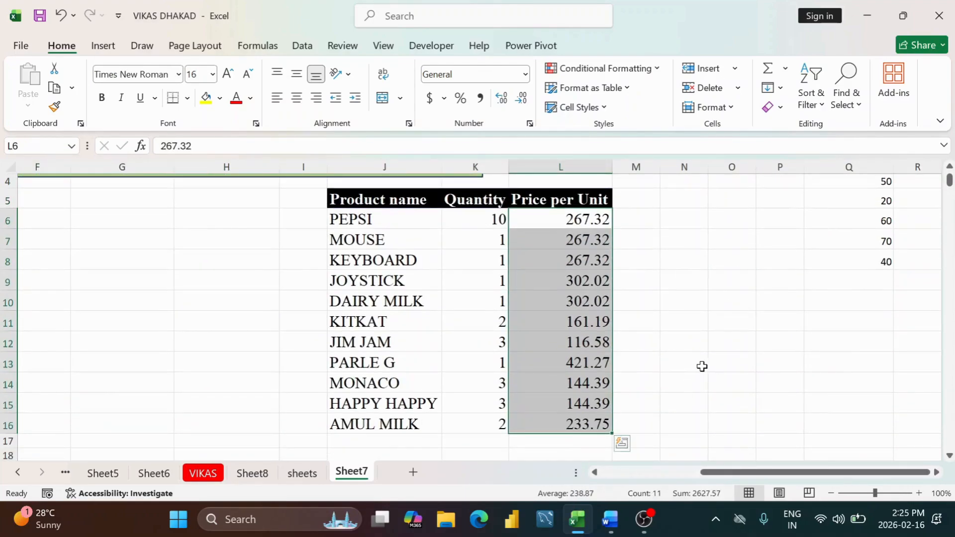
pyautogui.click(688, 219)
pyautogui.write('=')
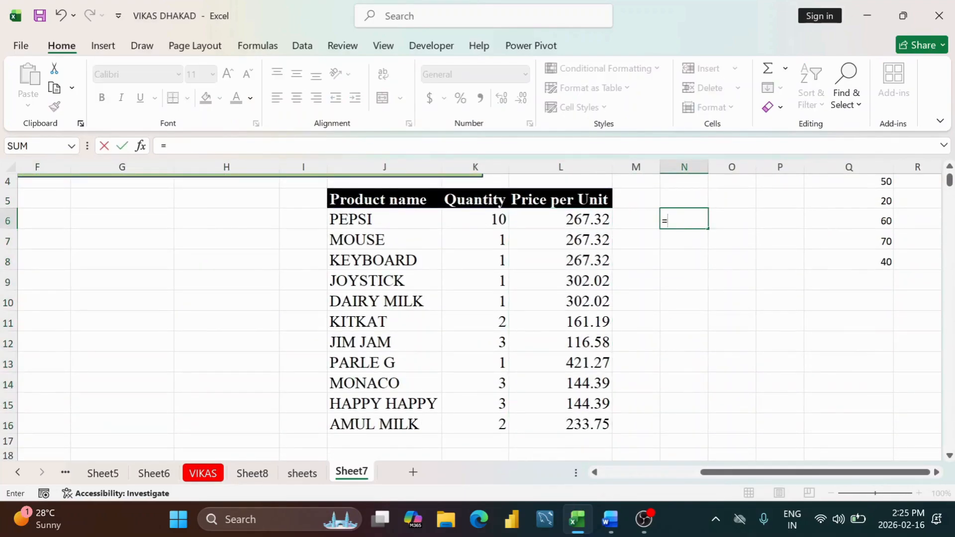
pyautogui.write('PRODUCT(')
pyautogui.moveTo(579, 219); pyautogui.dragTo(580, 332)
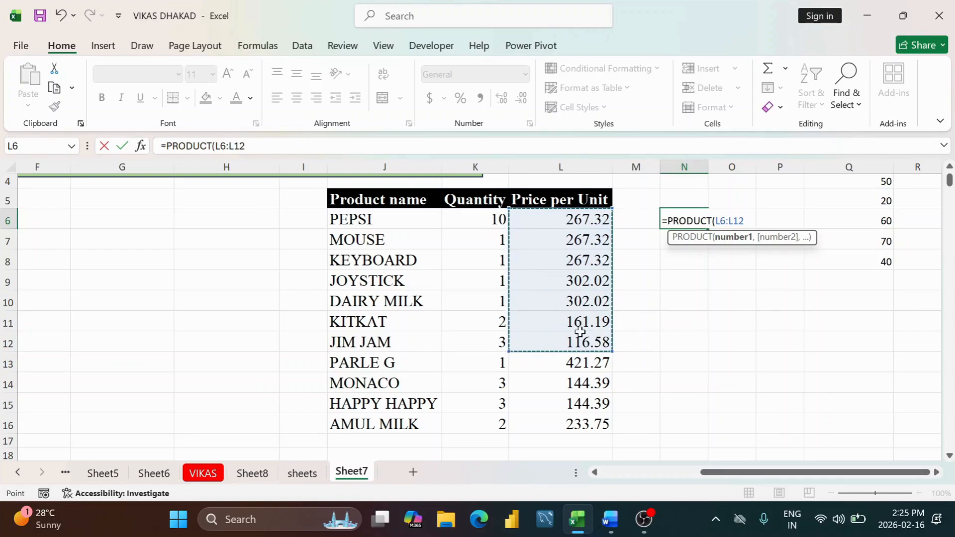
pyautogui.press('Return')
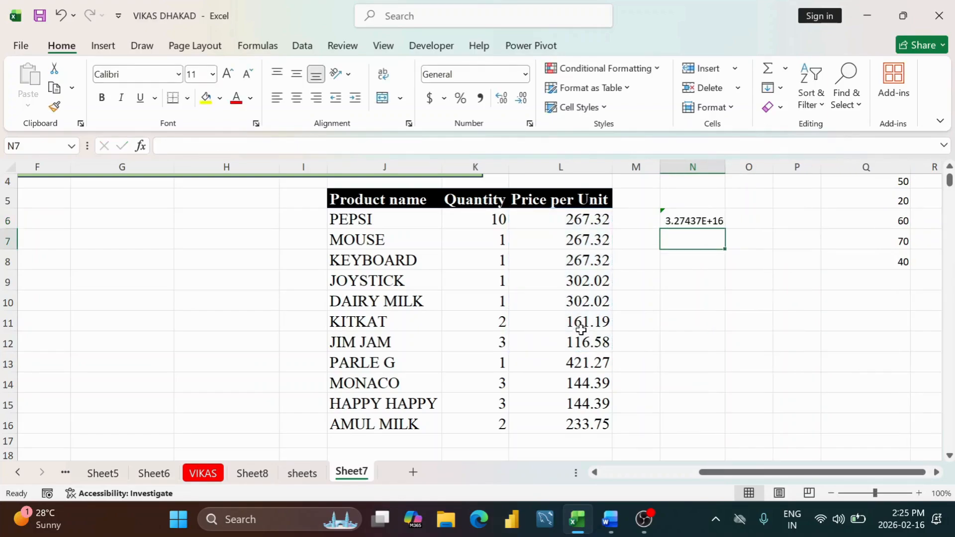
# Fit column N to its contents and apply the Number format to the PRODUCT result in N6.
pyautogui.moveTo(726, 167); pyautogui.dragTo(749, 192)
pyautogui.doubleClick(748, 164)
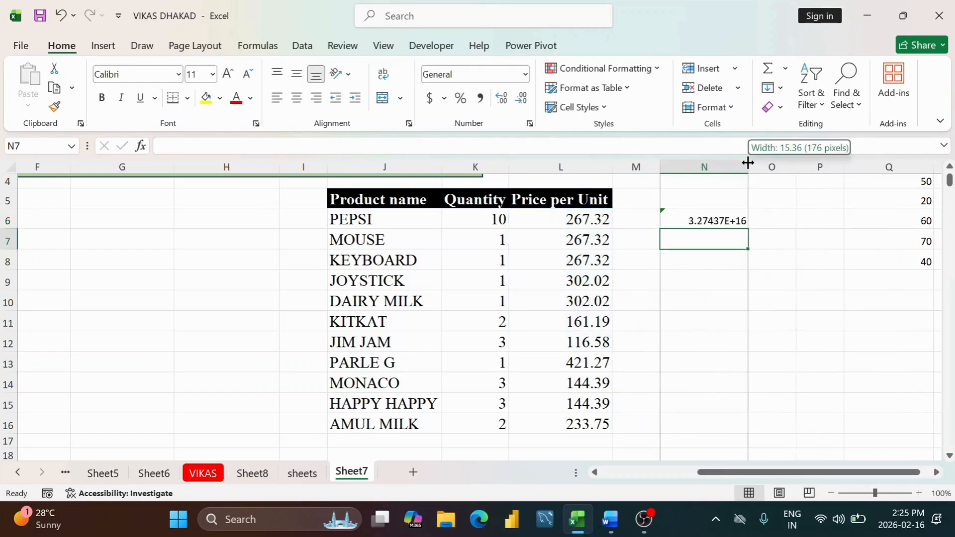
pyautogui.click(709, 222)
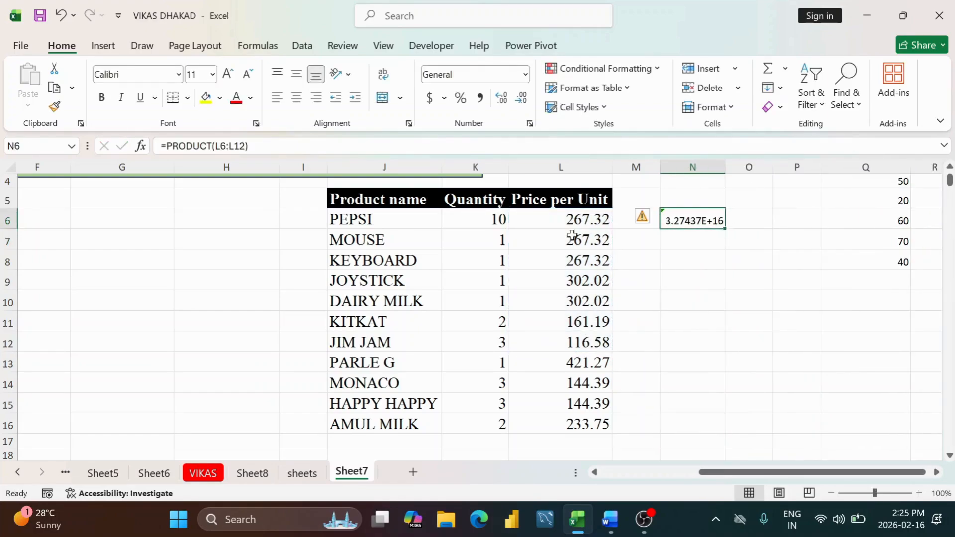
pyautogui.click(526, 75)
pyautogui.click(498, 142)
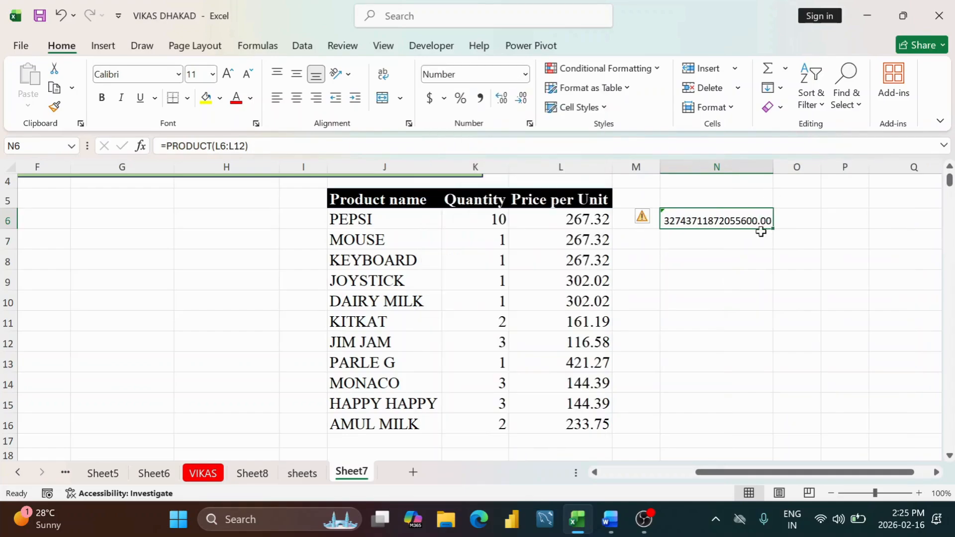
# Review the multiplied prices in L6:L12 and delete the PRODUCT formula from N6.
pyautogui.moveTo(591, 219); pyautogui.dragTo(591, 340)
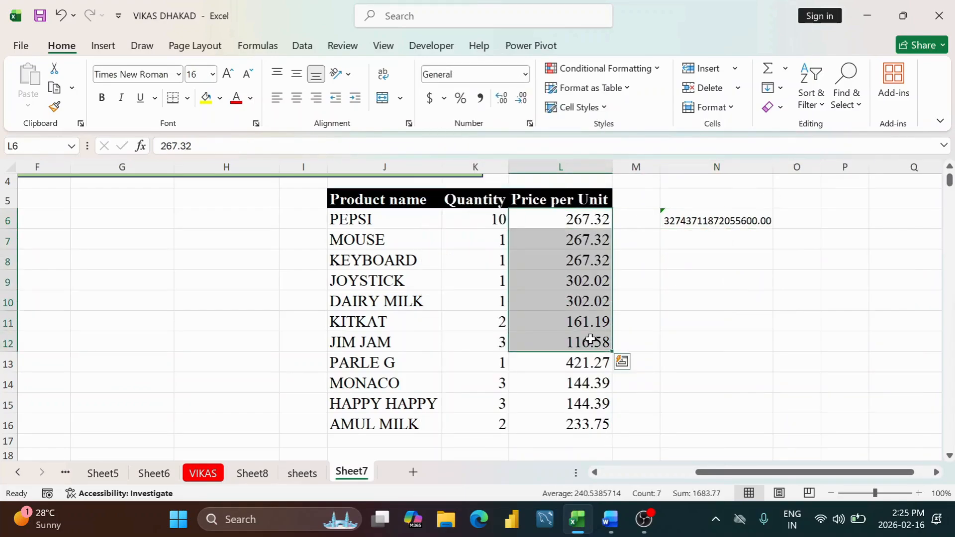
pyautogui.click(694, 222)
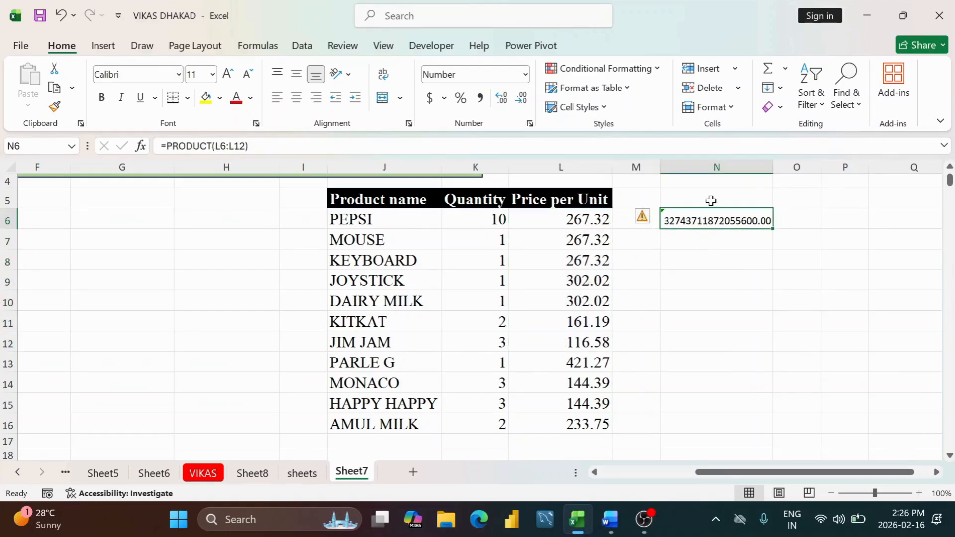
pyautogui.press('Delete')
pyautogui.click(641, 219)
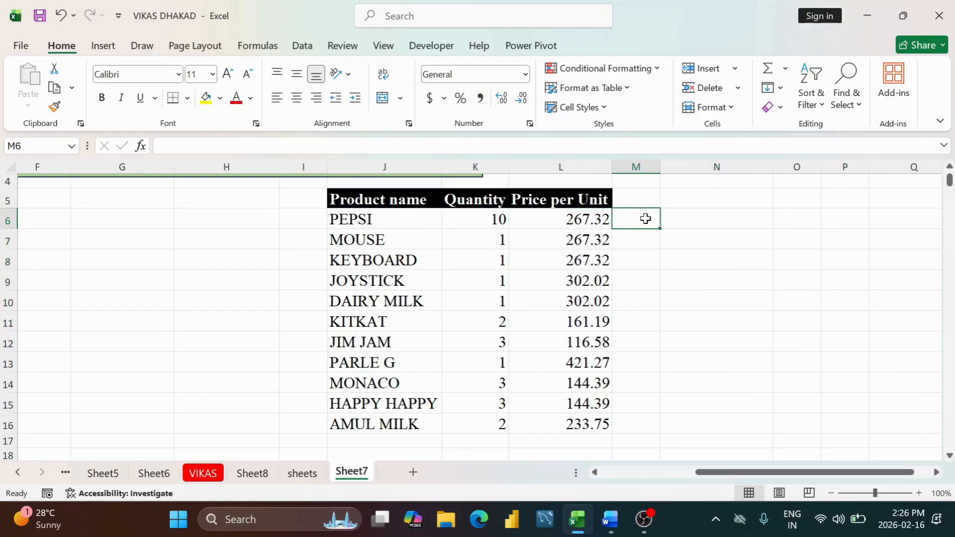
# Widen column M and enter =PRODUCT(K6:K13) in N6 to multiply the first eight Quantity values.
pyautogui.moveTo(661, 165); pyautogui.dragTo(698, 167)
pyautogui.moveTo(589, 220); pyautogui.dragTo(600, 423)
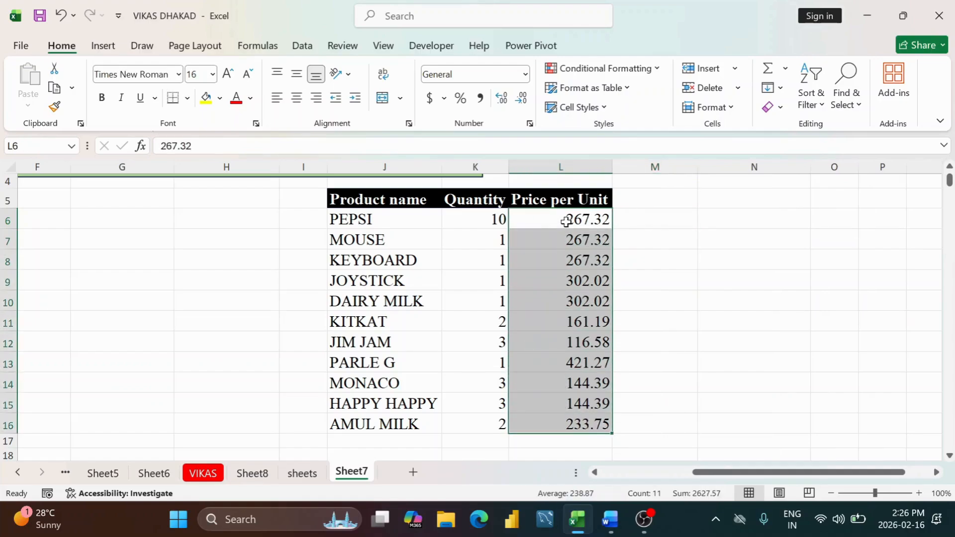
pyautogui.click(666, 221)
pyautogui.press('Right')
pyautogui.write('=P')
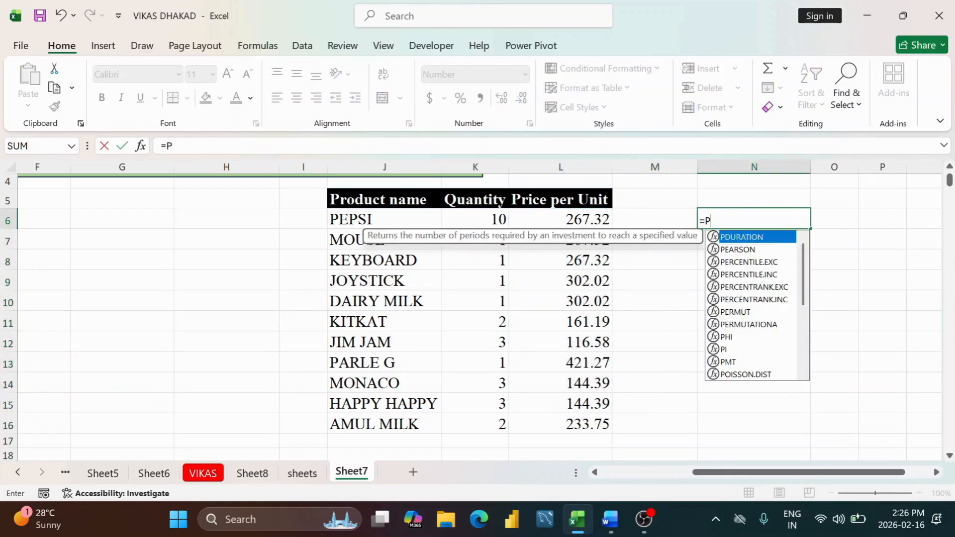
pyautogui.write('RODUCT(')
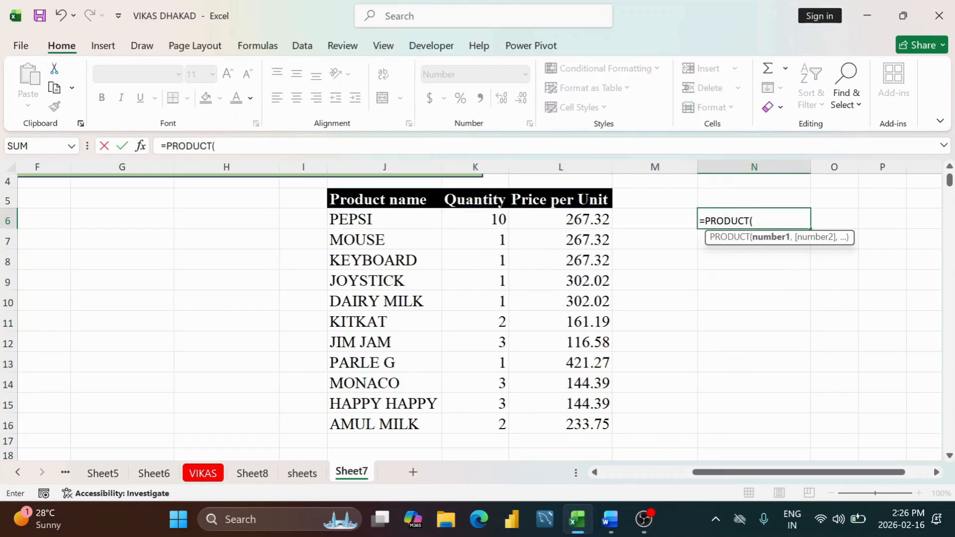
pyautogui.moveTo(484, 220); pyautogui.dragTo(492, 364)
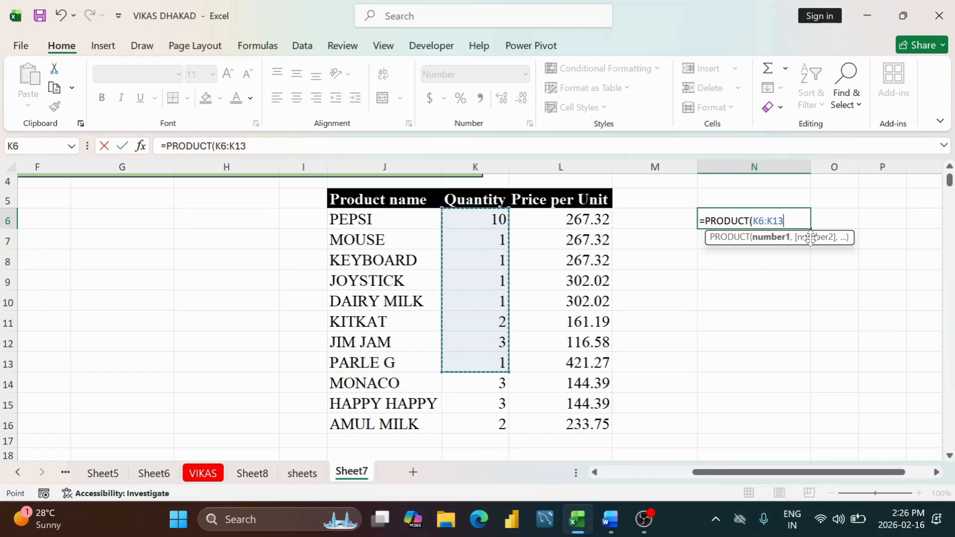
pyautogui.write(')')
pyautogui.press('Return')
# Review the Quantity values in K6:K16 and delete the PRODUCT formula from N6.
pyautogui.click(814, 220)
pyautogui.click(754, 221)
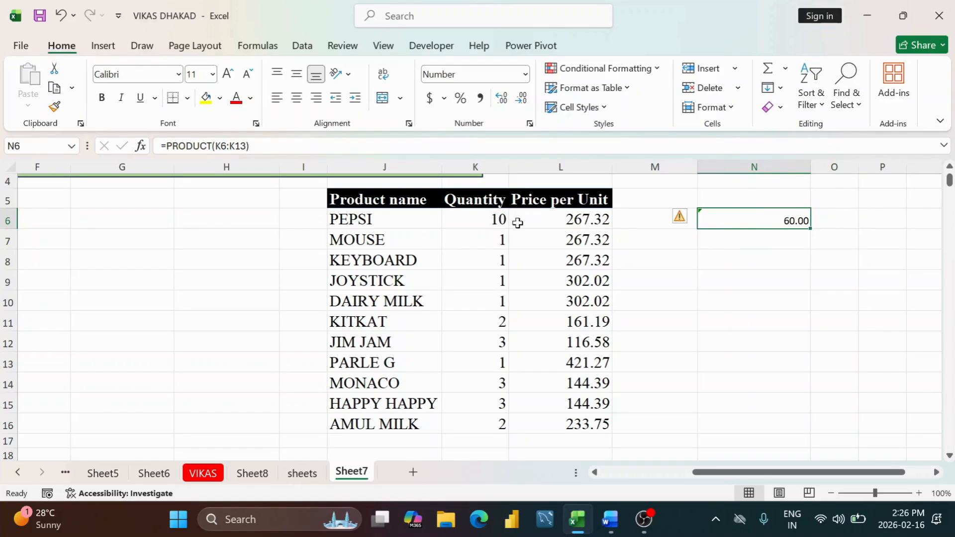
pyautogui.moveTo(487, 215); pyautogui.dragTo(488, 421)
pyautogui.click(794, 211)
pyautogui.press('Delete')
pyautogui.click(628, 230)
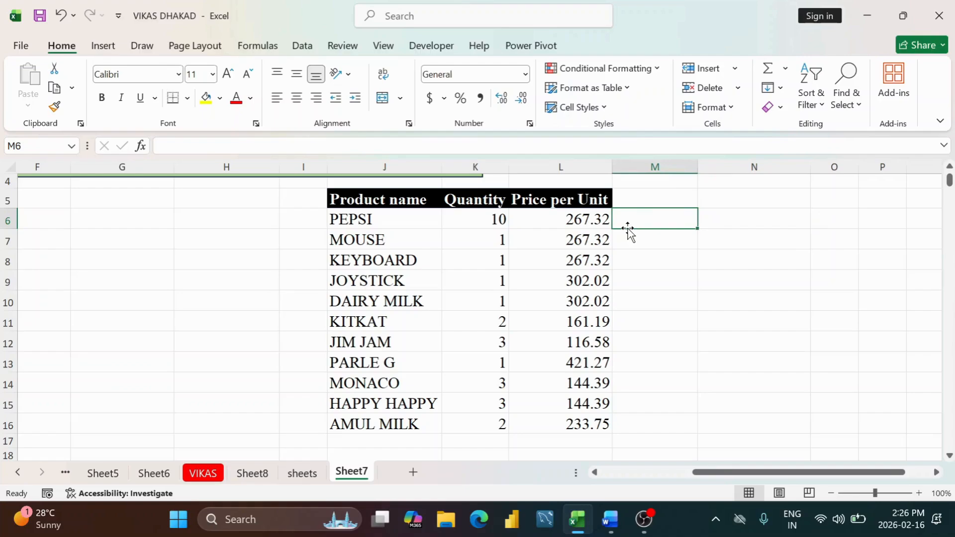
# Review the formula topics in the sheet's heading banner and return to the product table.
pyautogui.scroll(1, 629, 230)
pyautogui.moveTo(792, 477); pyautogui.dragTo(701, 472)
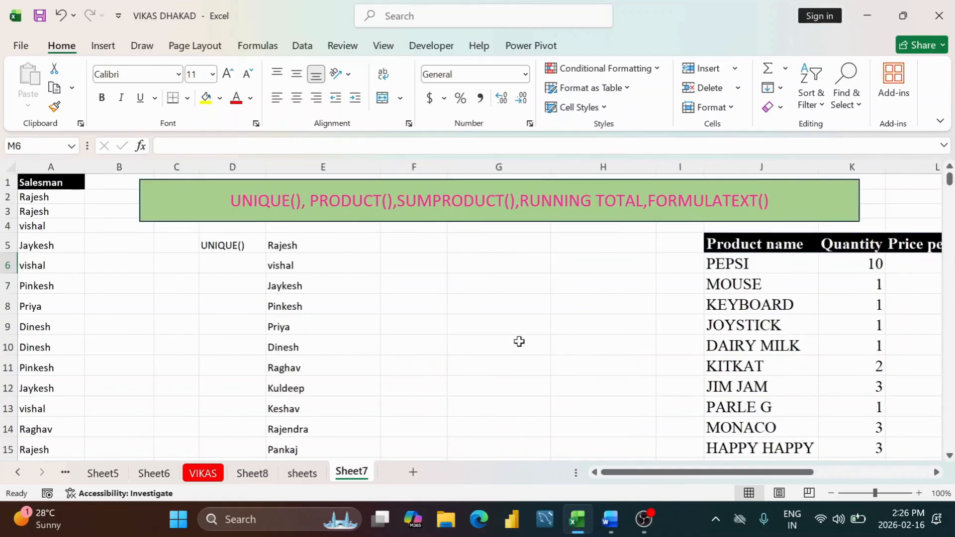
pyautogui.click(491, 245)
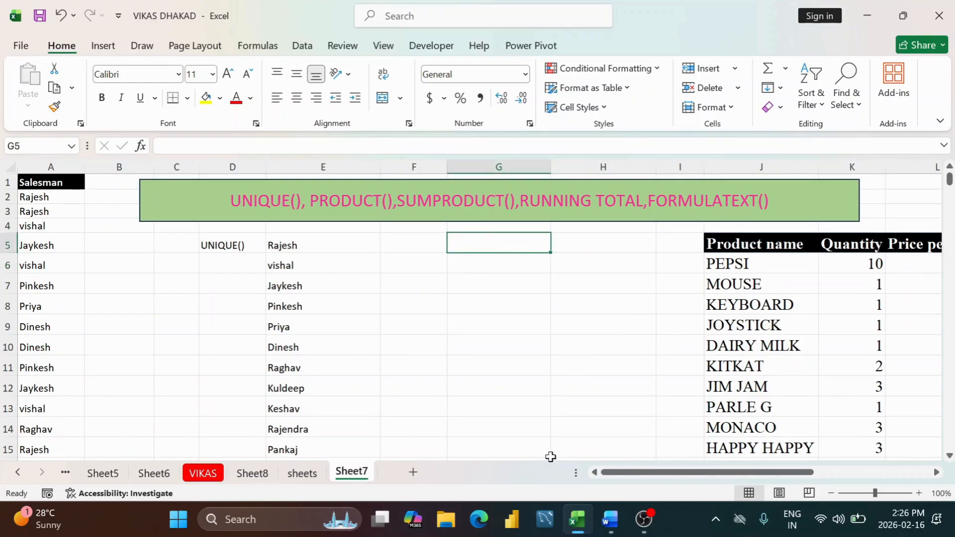
pyautogui.moveTo(640, 479); pyautogui.dragTo(690, 477)
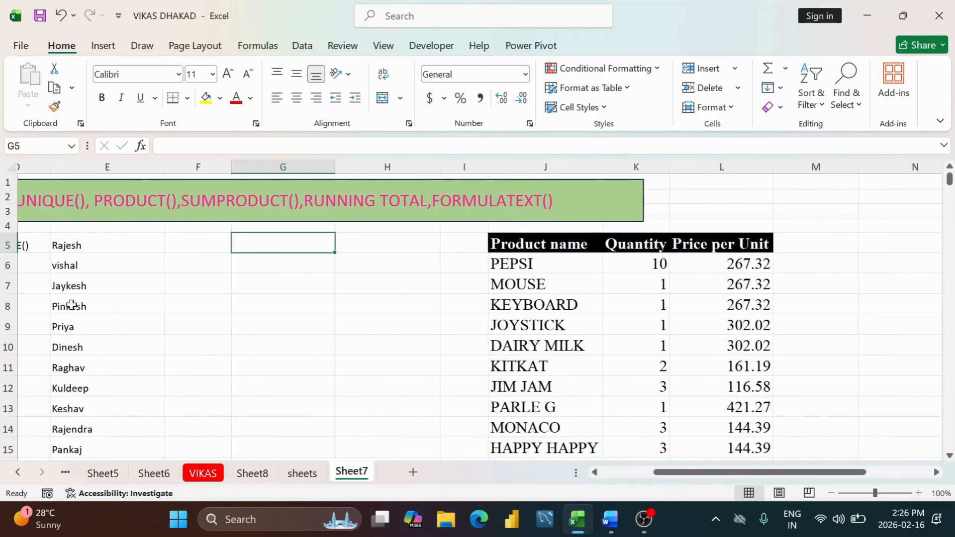
pyautogui.moveTo(747, 475); pyautogui.dragTo(801, 477)
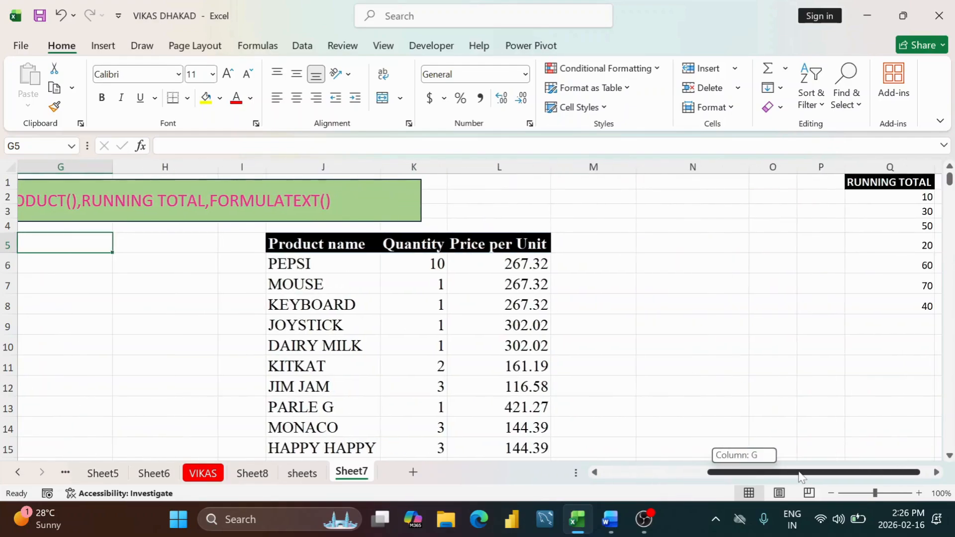
pyautogui.click(592, 243)
pyautogui.scroll(-2, 515, 283)
pyautogui.scroll(2, 518, 282)
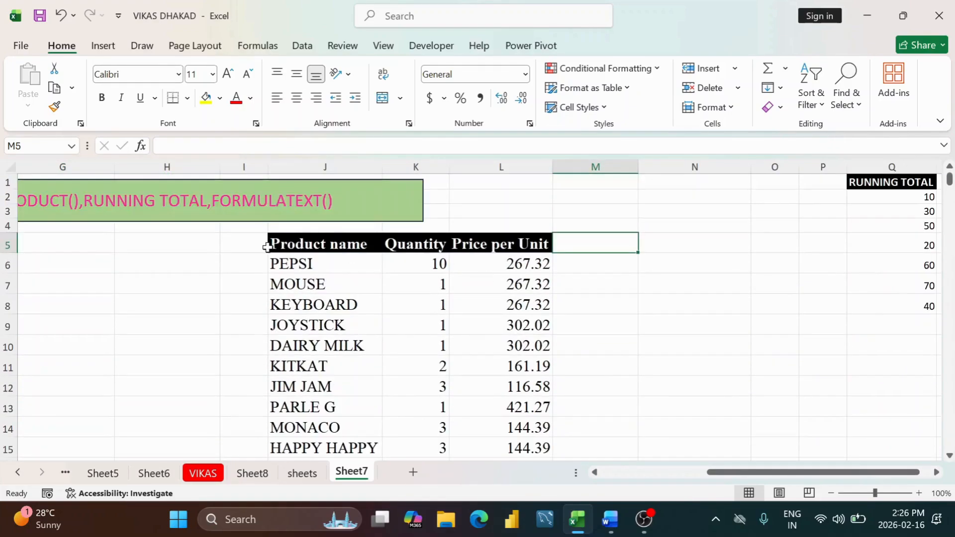
# Examine the Quantity and Price per Unit values of the listed products, starting with PEPSI.
pyautogui.click(346, 266)
pyautogui.click(428, 264)
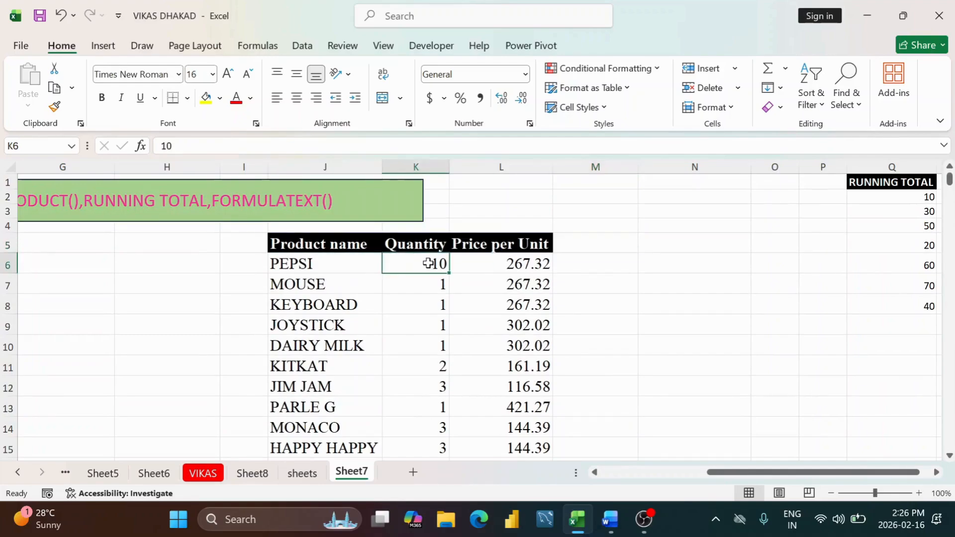
pyautogui.click(514, 265)
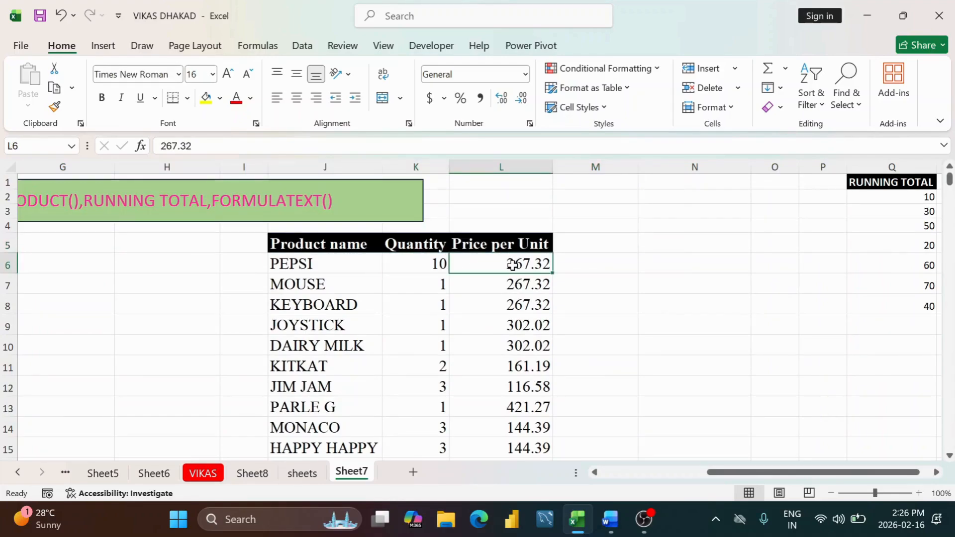
pyautogui.click(438, 267)
pyautogui.click(532, 268)
pyautogui.click(321, 265)
pyautogui.click(357, 292)
pyautogui.click(356, 306)
pyautogui.scroll(-2, 361, 309)
pyautogui.scroll(2, 360, 309)
pyautogui.moveTo(499, 264); pyautogui.dragTo(529, 423)
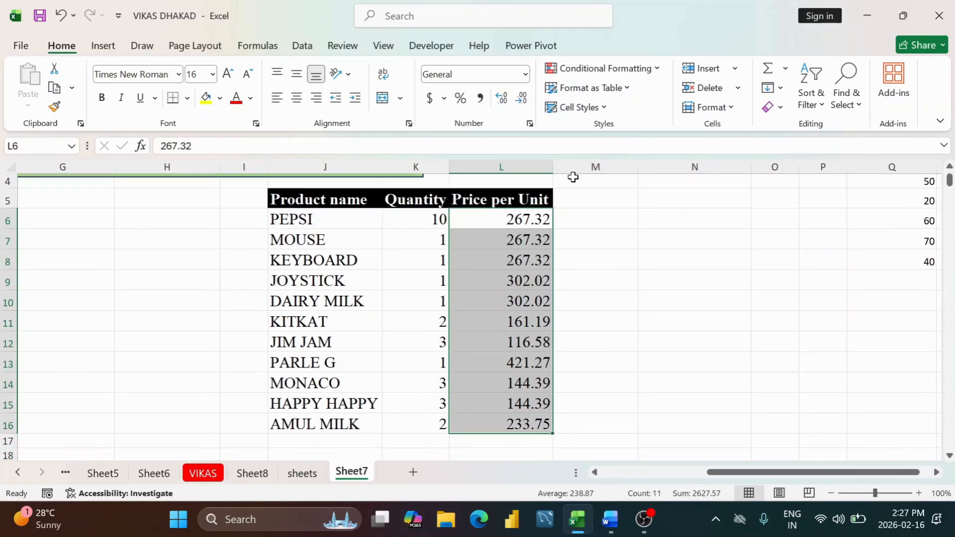
pyautogui.click(593, 199)
pyautogui.write('TOTAL AMOUNT')
pyautogui.press('Return')
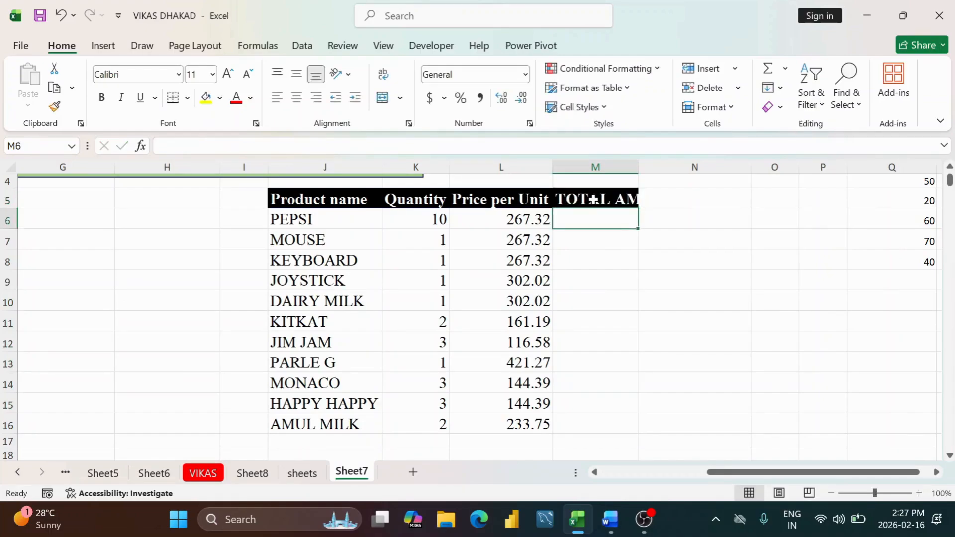
pyautogui.click(593, 200)
pyautogui.click(778, 106)
pyautogui.click(798, 128)
# Start a SUMPRODUCT formula in L18 with the Quantity range K6:K16 as its first array.
pyautogui.click(425, 221)
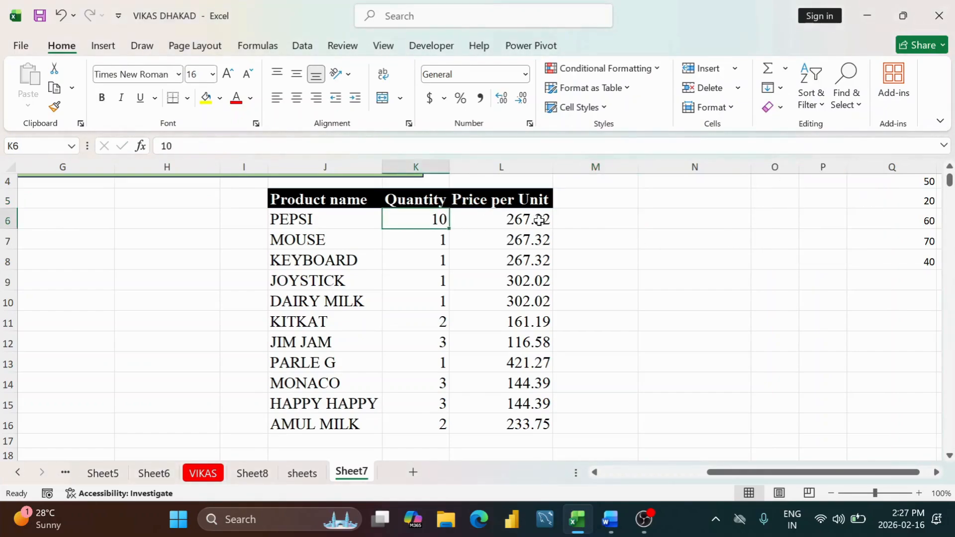
pyautogui.click(542, 221)
pyautogui.scroll(-2, 518, 196)
pyautogui.click(541, 374)
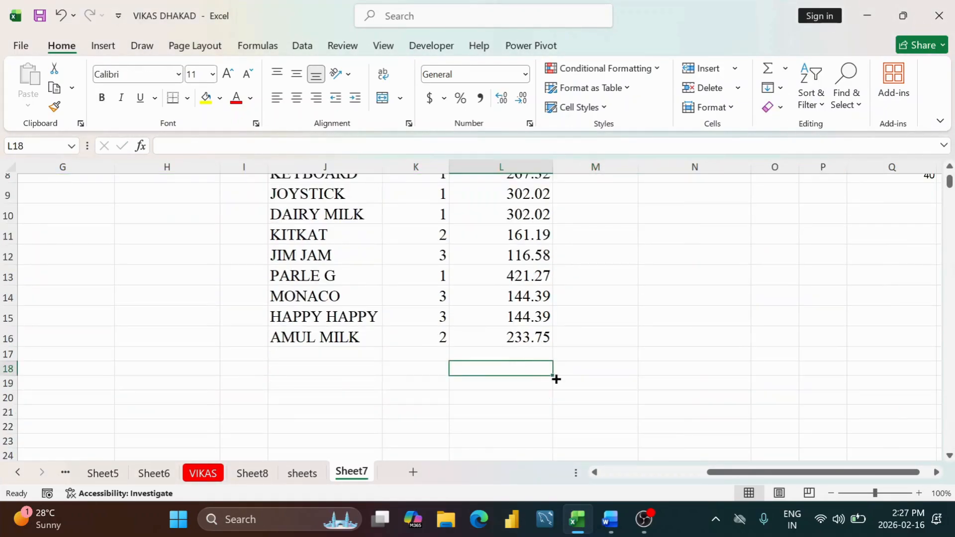
pyautogui.write('=SUM')
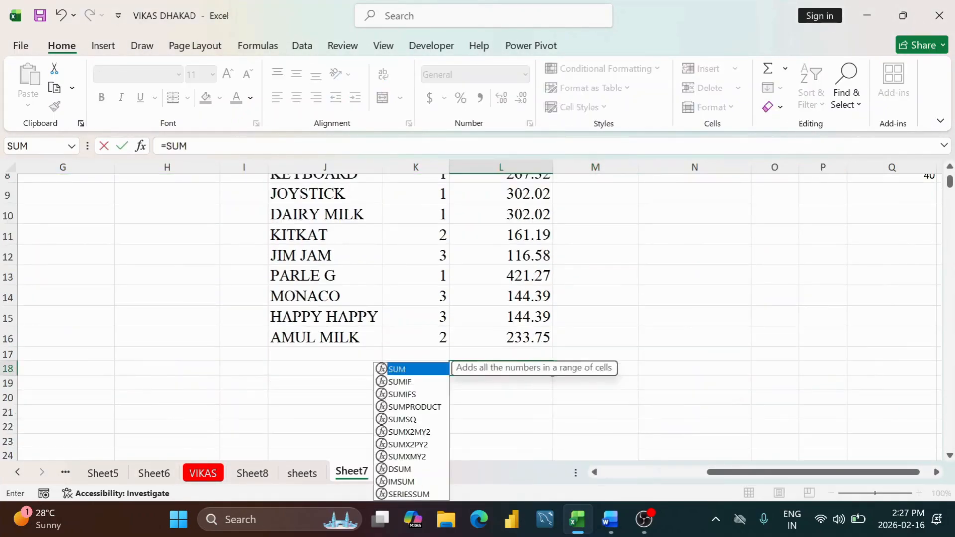
pyautogui.write('PRODUCA')
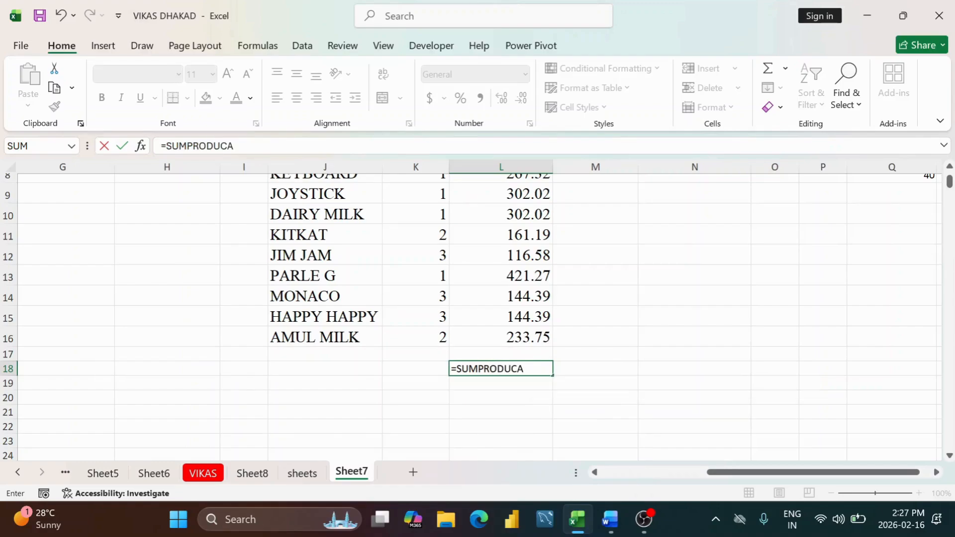
pyautogui.press('BackSpace')
pyautogui.write('T(')
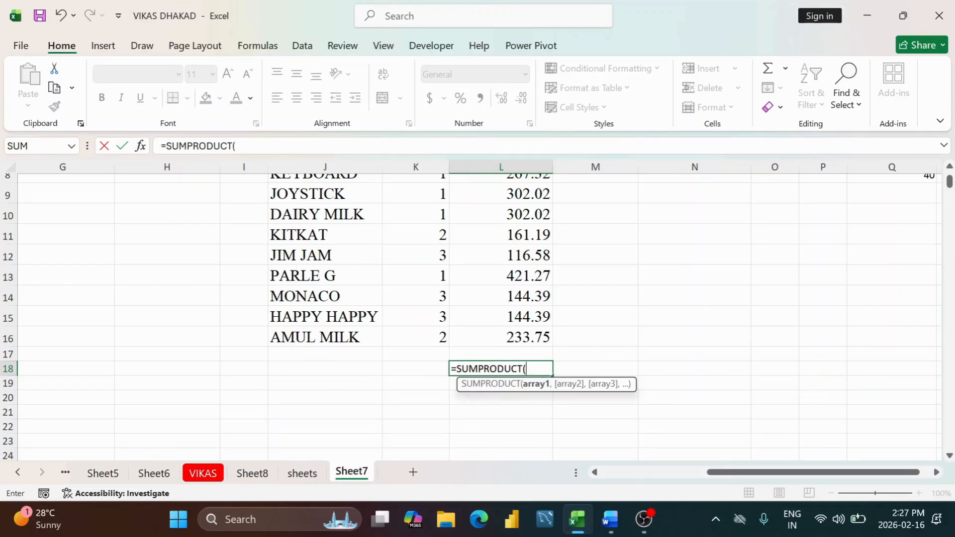
pyautogui.scroll(3, 547, 220)
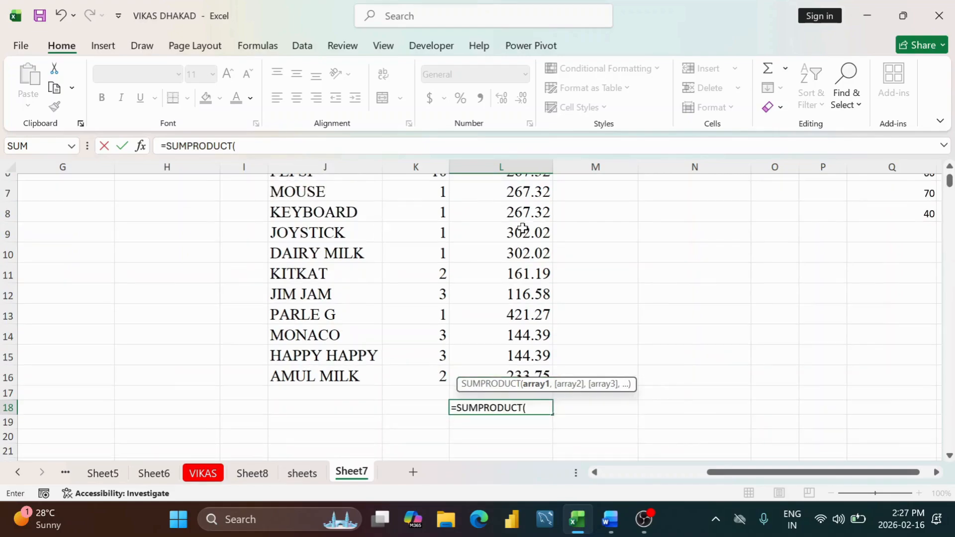
pyautogui.moveTo(440, 264); pyautogui.dragTo(432, 427)
pyautogui.write(',')
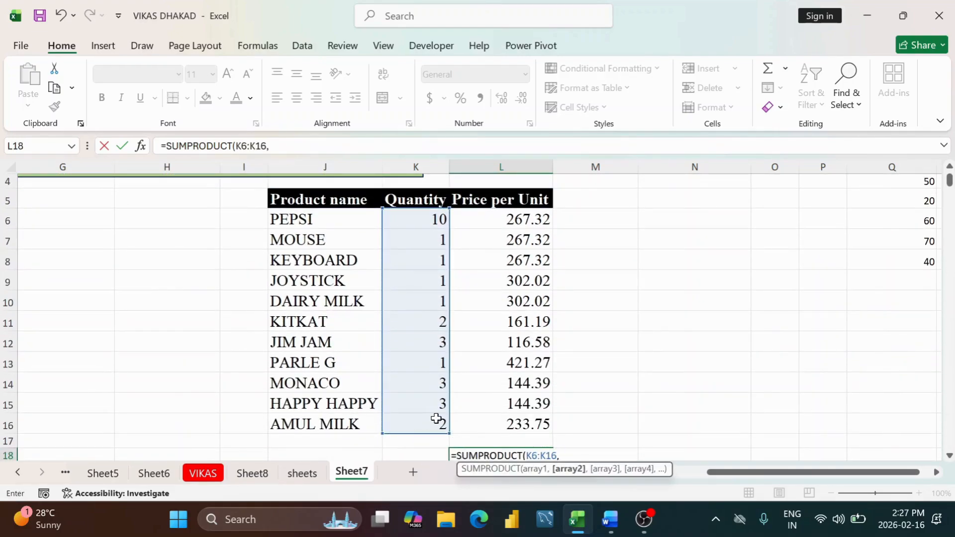
# Add the Price per Unit range L6:L16 as the second array and complete the SUMPRODUCT formula.
pyautogui.moveTo(508, 211); pyautogui.dragTo(537, 423)
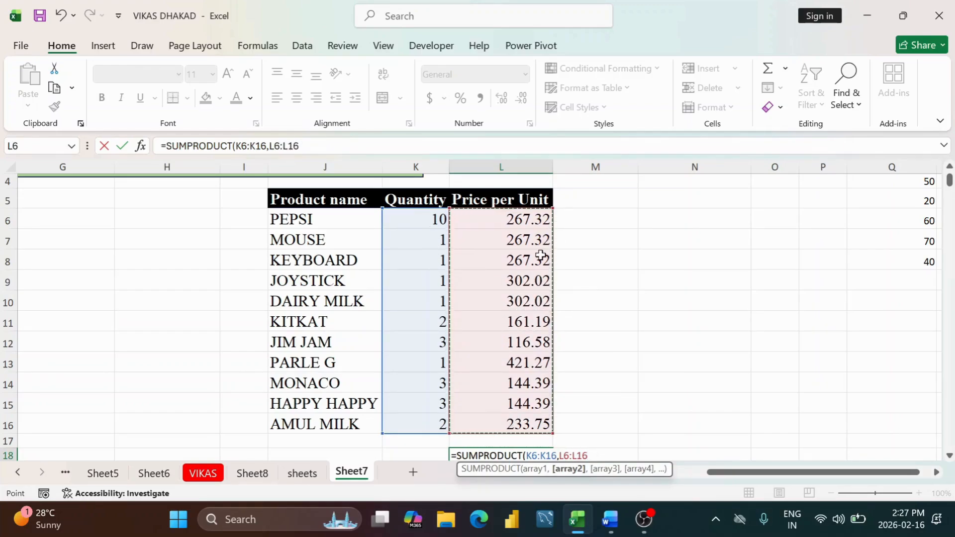
pyautogui.scroll(-2, 542, 251)
pyautogui.scroll(2, 590, 224)
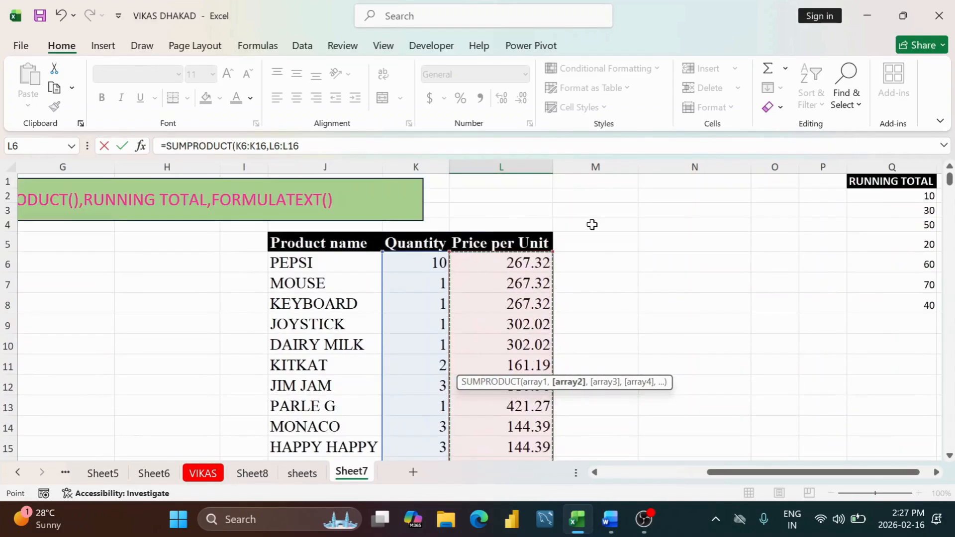
pyautogui.scroll(-2, 591, 255)
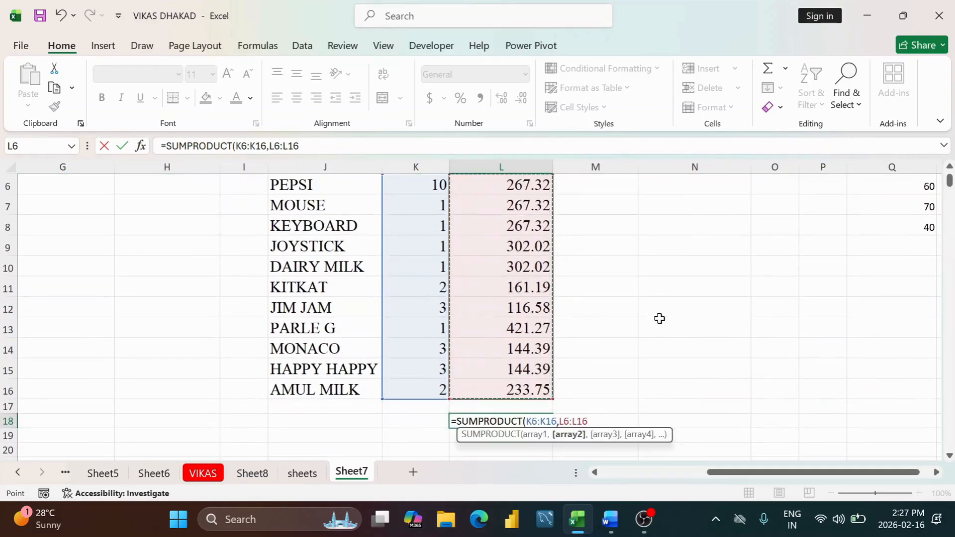
pyautogui.press('Return')
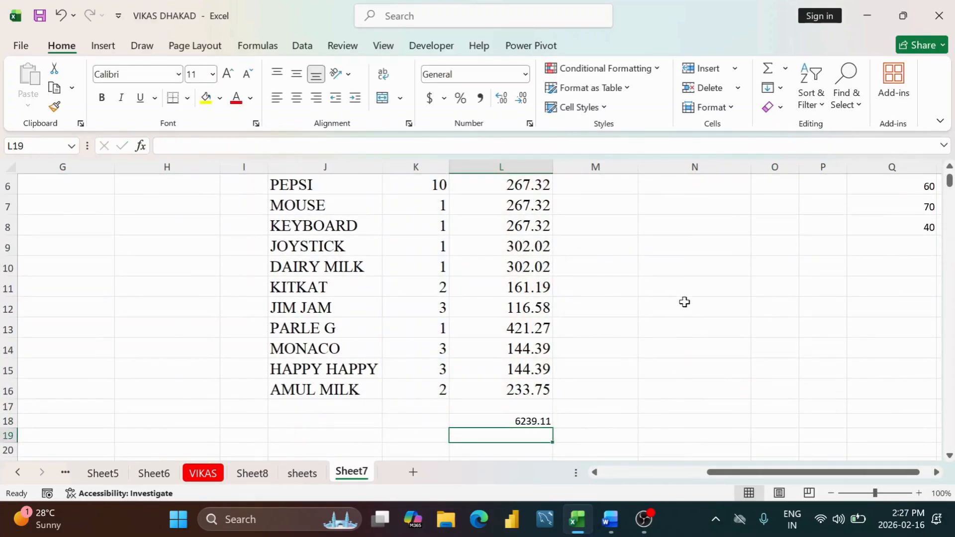
pyautogui.click(535, 423)
pyautogui.moveTo(547, 422); pyautogui.dragTo(547, 270)
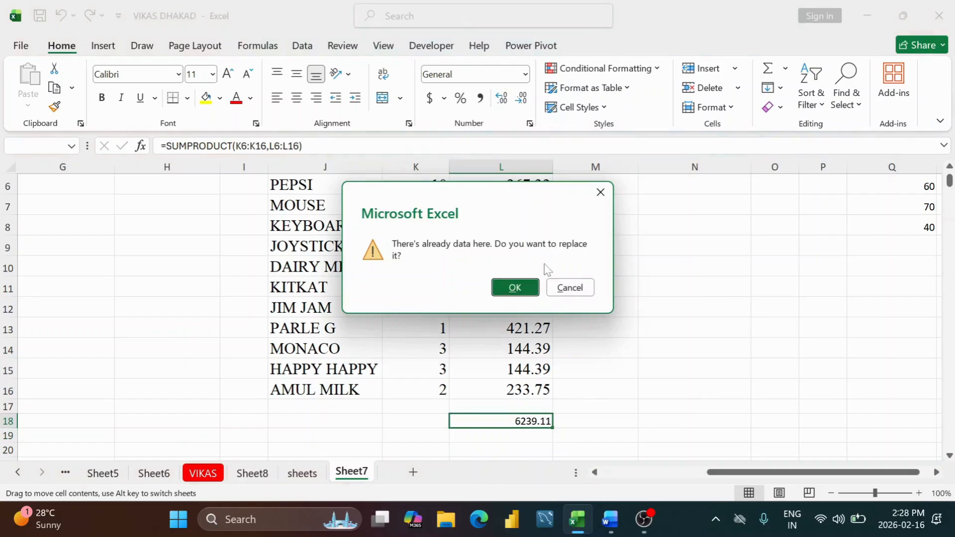
pyautogui.click(571, 288)
# Enter the column header TOTAL AMOUNT in M5, next to Price per Unit.
pyautogui.scroll(2, 629, 333)
pyautogui.click(595, 252)
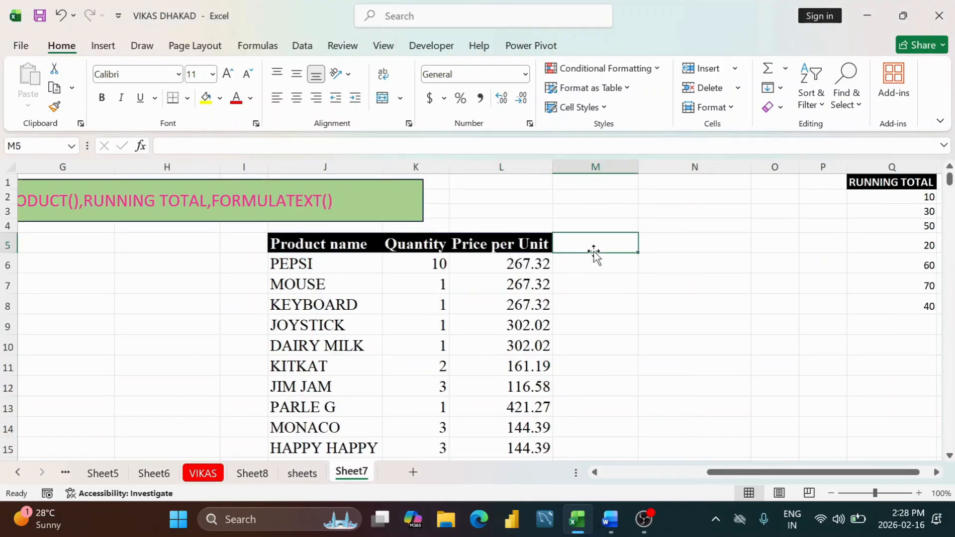
pyautogui.write('t')
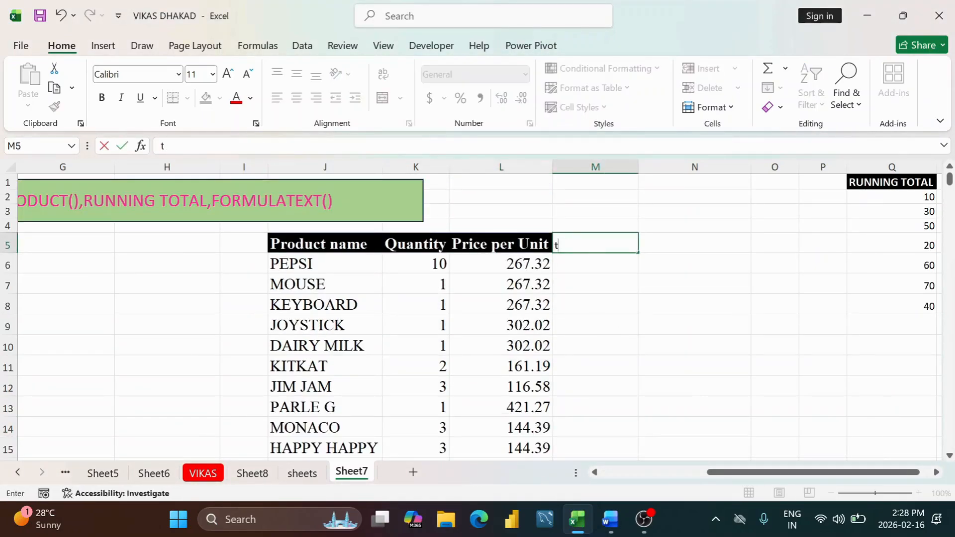
pyautogui.write('OTAL aM')
pyautogui.press('BackSpace')
pyautogui.press('BackSpace')
pyautogui.write('AMOUNT')
pyautogui.press('Return')
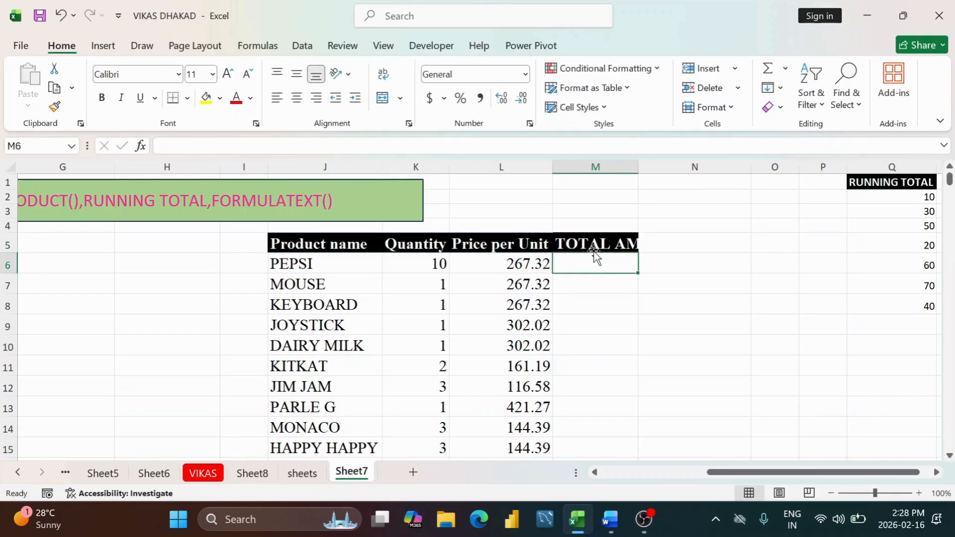
# Enter =K6*L6 in M6 to multiply the PEPSI quantity by its unit price.
pyautogui.write('=')
pyautogui.click(426, 270)
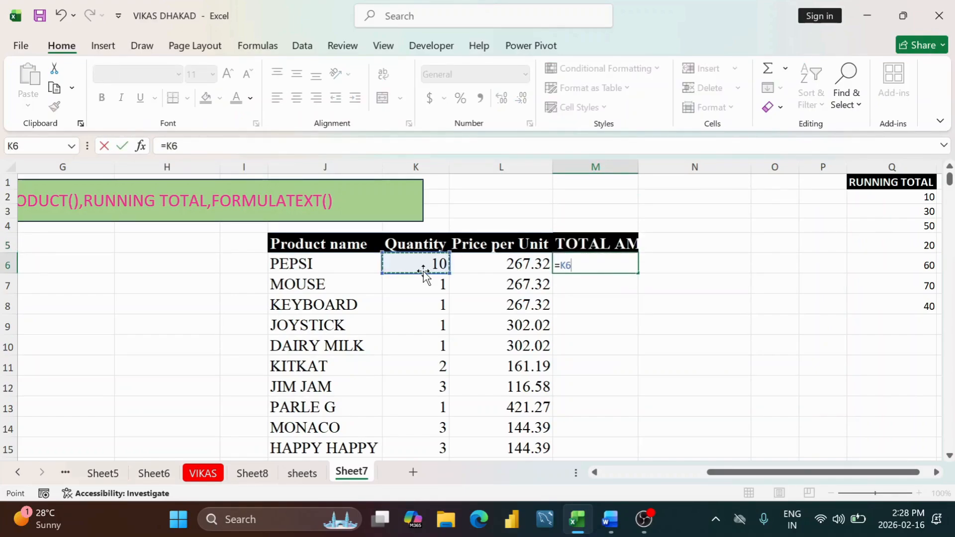
pyautogui.write('*')
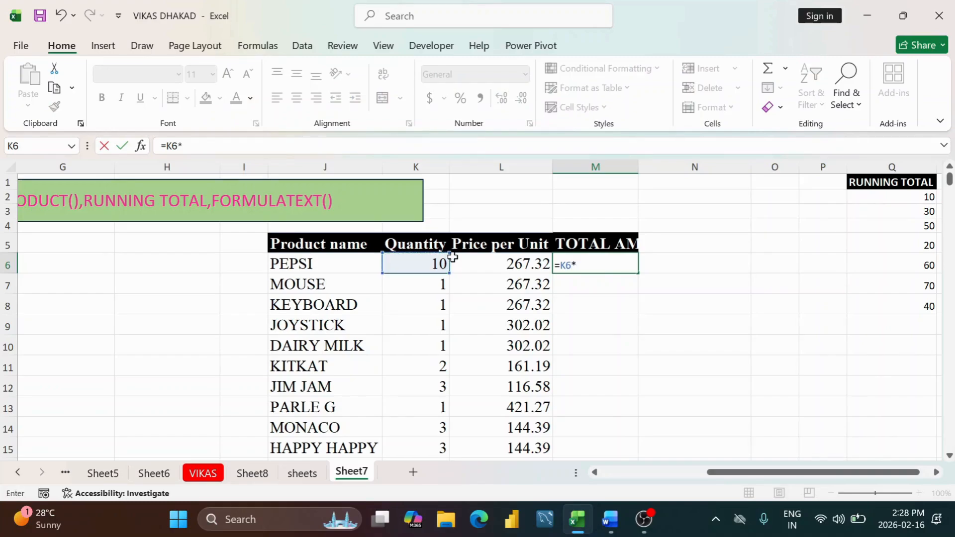
pyautogui.click(520, 258)
pyautogui.press('Return')
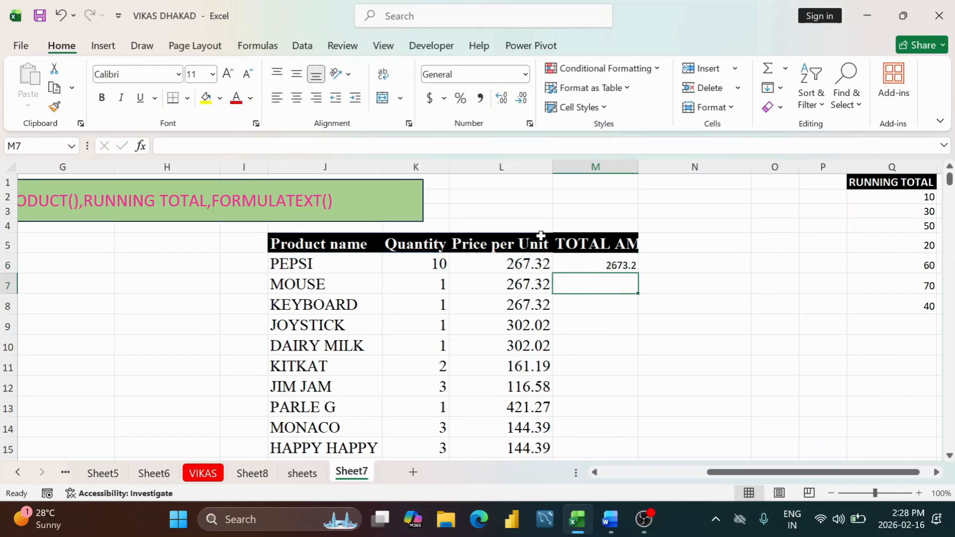
# Fill the M6 multiplication formula down through M16 for the remaining products.
pyautogui.click(622, 264)
pyautogui.moveTo(638, 274); pyautogui.dragTo(614, 434)
pyautogui.scroll(-1, 633, 358)
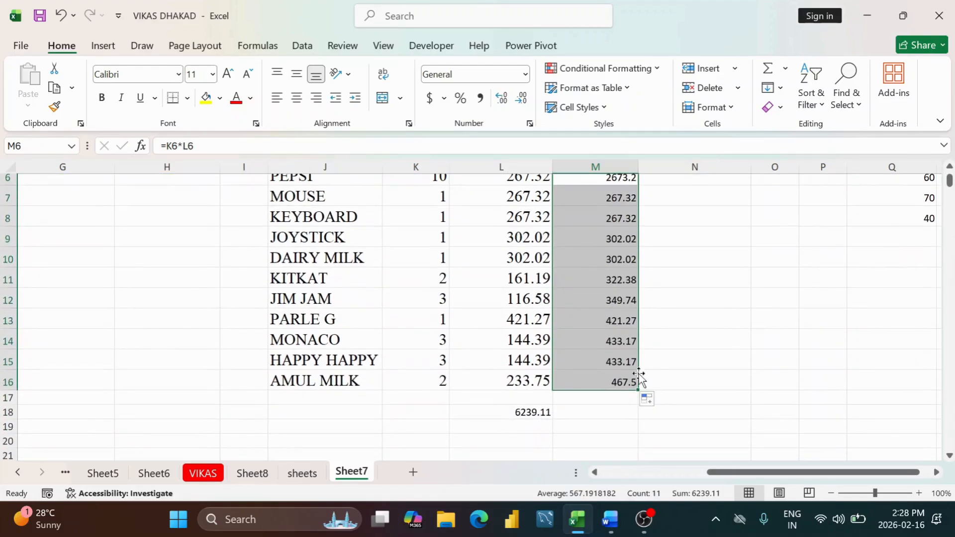
pyautogui.scroll(-2, 578, 342)
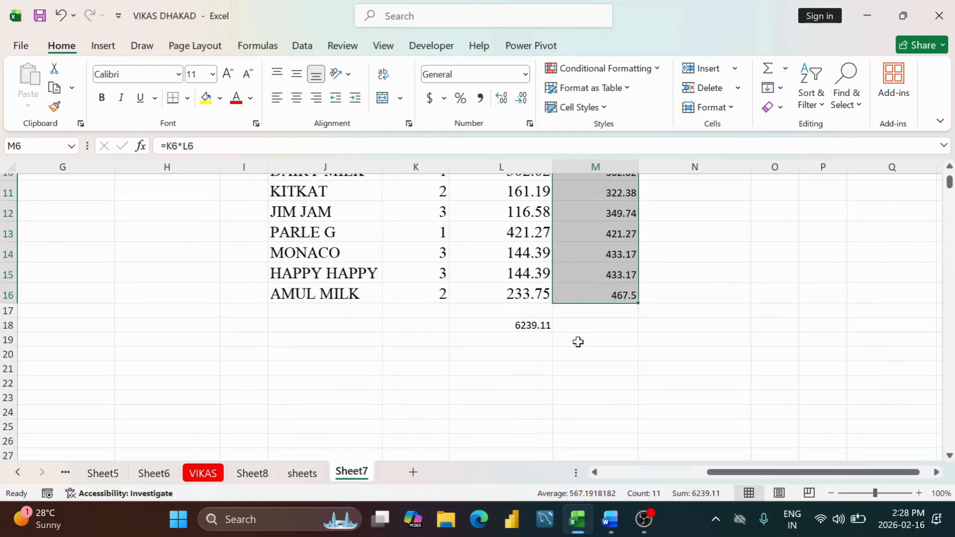
# Check the SUMPRODUCT result in L18 against the sum of the TOTAL AMOUNT column.
pyautogui.click(522, 325)
pyautogui.scroll(2, 572, 328)
pyautogui.moveTo(612, 200); pyautogui.dragTo(626, 436)
pyautogui.scroll(-2, 569, 284)
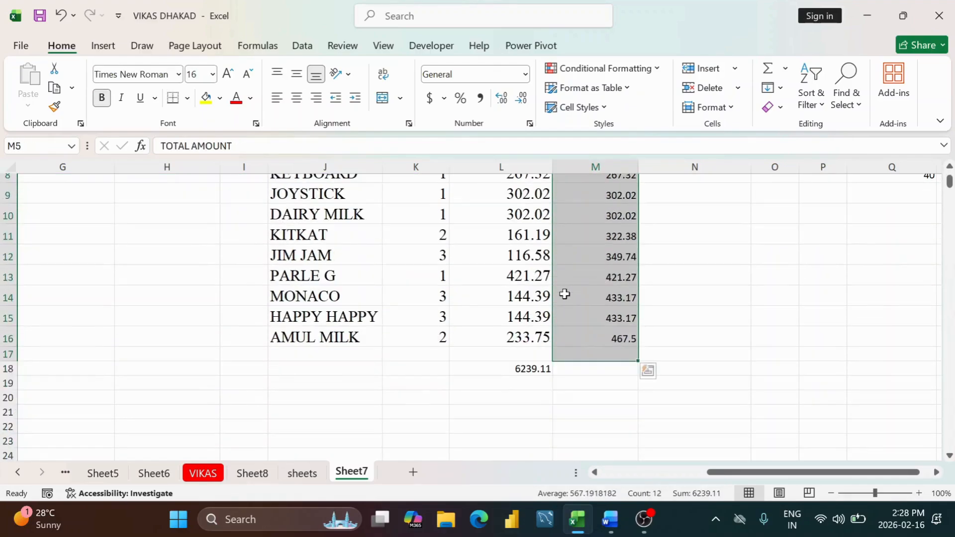
# Enter =SUMPRODUCT(K6:K16,L6:L16) in M18, below the TOTAL AMOUNT column.
pyautogui.click(599, 373)
pyautogui.write('=SUM')
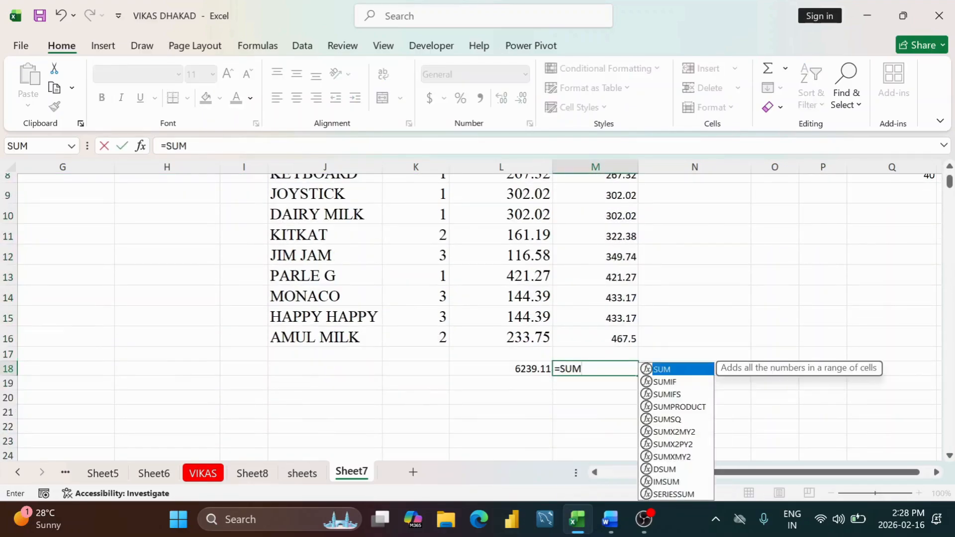
pyautogui.write('PRO')
pyautogui.press('Tab')
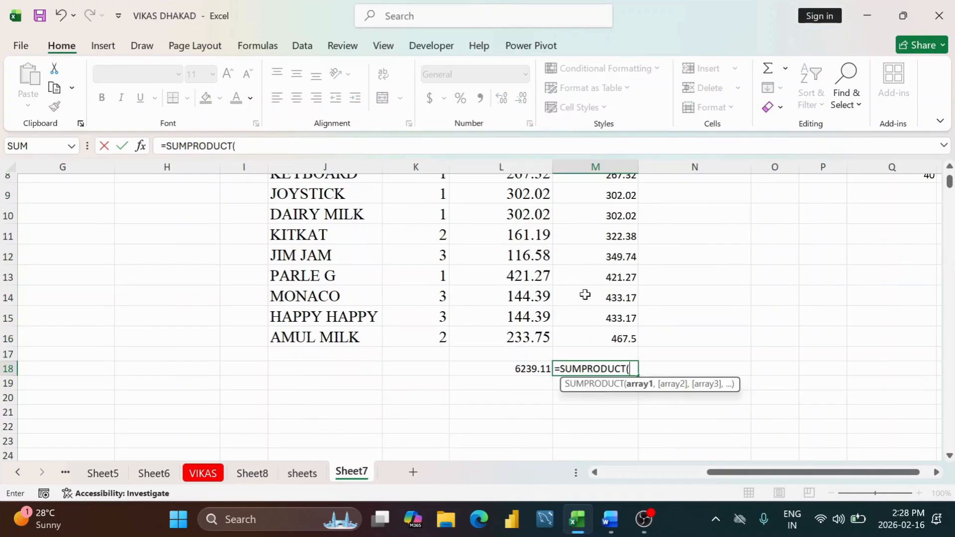
pyautogui.scroll(2, 589, 306)
pyautogui.moveTo(438, 260); pyautogui.dragTo(416, 418)
pyautogui.write(',')
pyautogui.moveTo(547, 225); pyautogui.dragTo(505, 420)
pyautogui.press('Return')
# Compare the sum of M6:M16 with the SUMPRODUCT formula's result in M18.
pyautogui.scroll(1, 610, 229)
pyautogui.moveTo(616, 264); pyautogui.dragTo(616, 416)
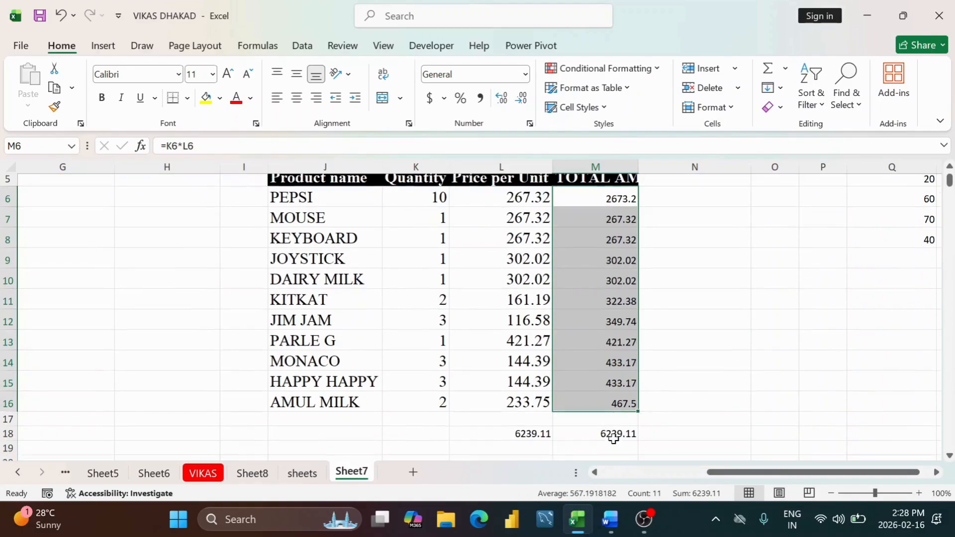
pyautogui.click(614, 439)
pyautogui.scroll(-1, 614, 439)
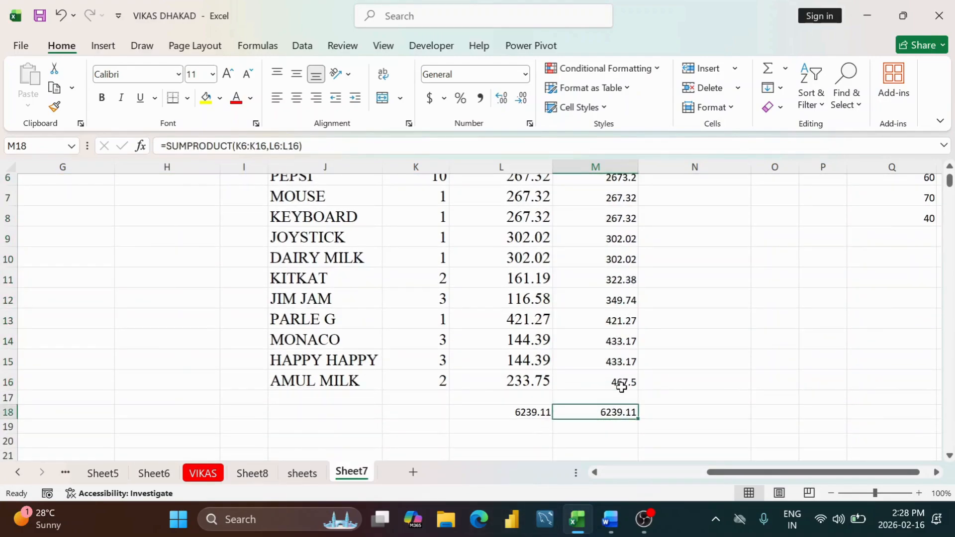
pyautogui.scroll(2, 621, 388)
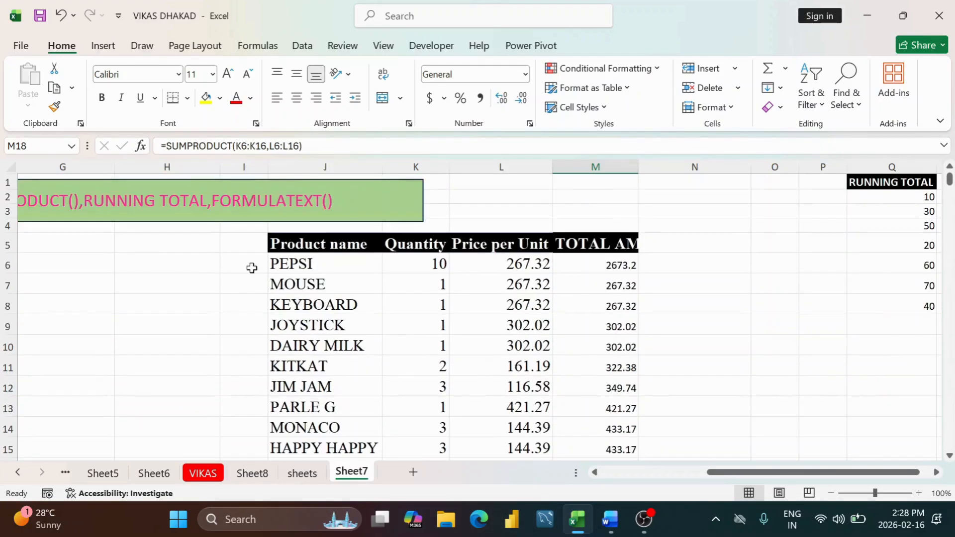
# Switch to the red-tabbed sales data sheet and hide its Sales Amount column K.
pyautogui.click(203, 474)
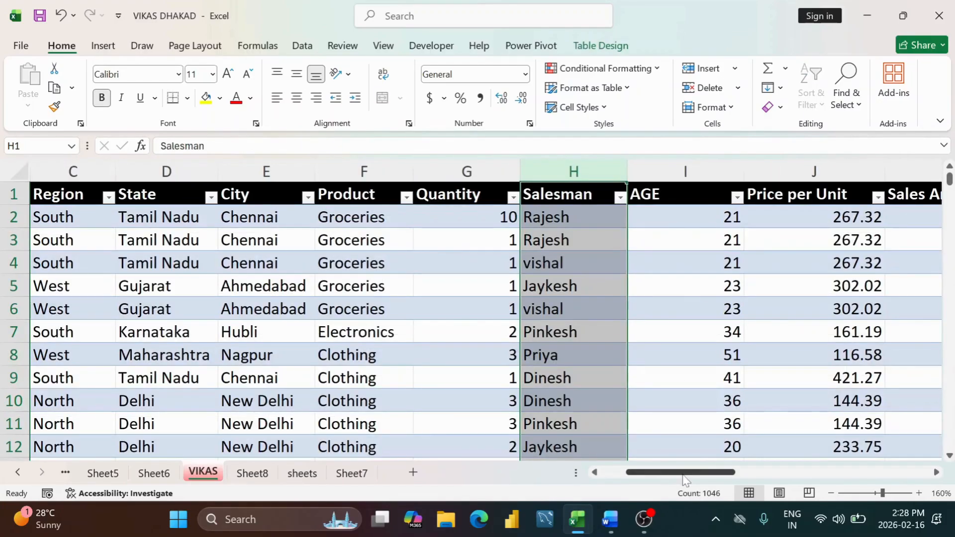
pyautogui.hscroll(5, 671, 275)
pyautogui.moveTo(846, 472); pyautogui.dragTo(701, 449)
pyautogui.click(602, 171)
pyautogui.rightClick(602, 170)
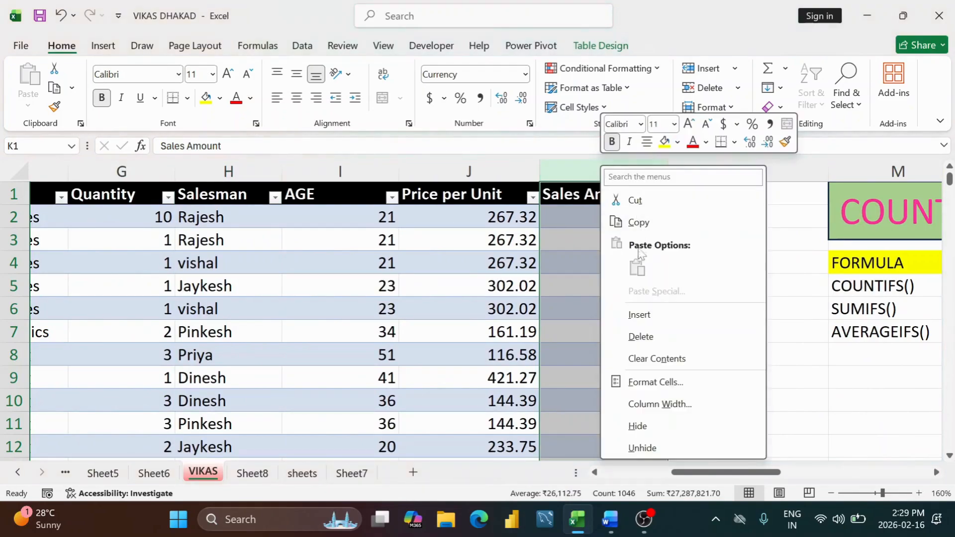
pyautogui.click(662, 427)
# Enter =SUMPRODUCT(G:G,J:J) in L2 to multiply and total the Quantity and Price per Unit columns.
pyautogui.moveTo(98, 211); pyautogui.dragTo(469, 222)
pyautogui.click(629, 211)
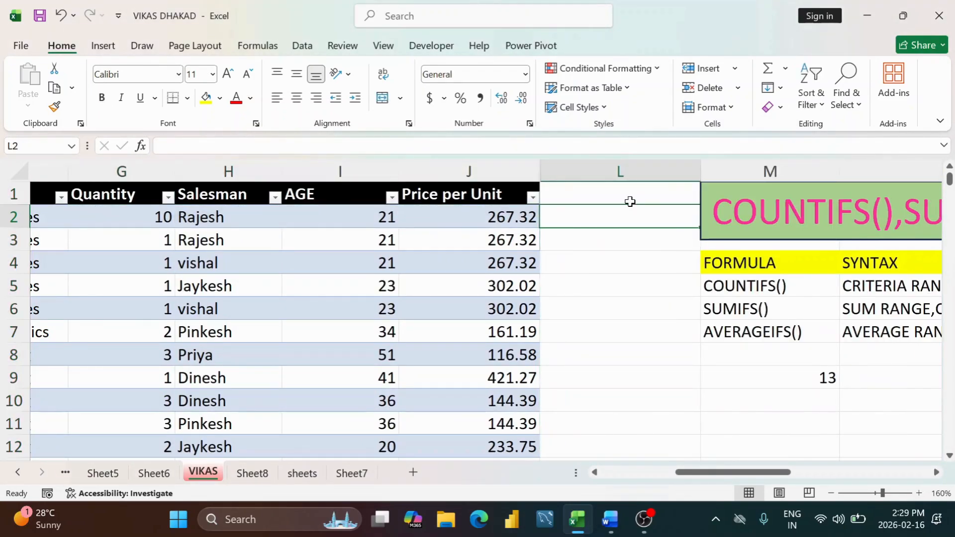
pyautogui.write('=SUMPRO')
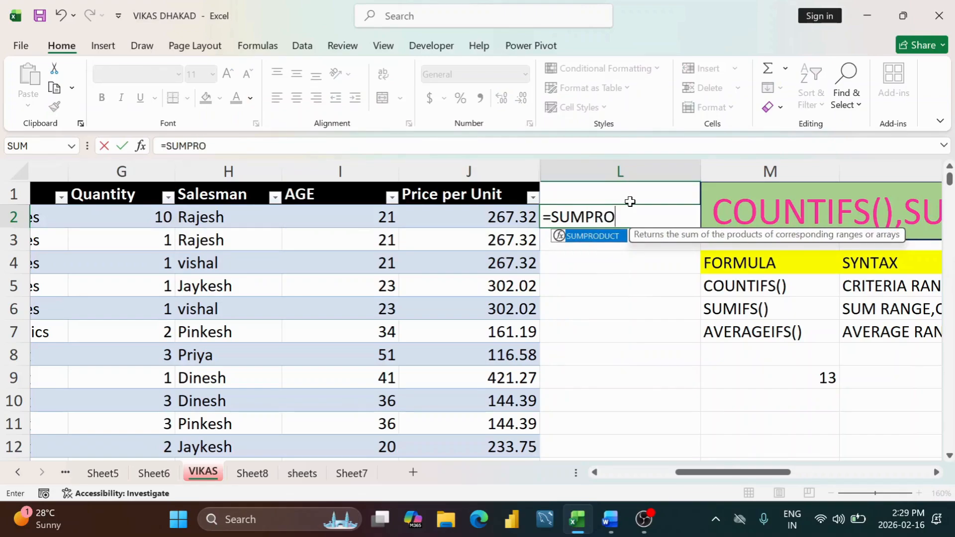
pyautogui.press('Tab')
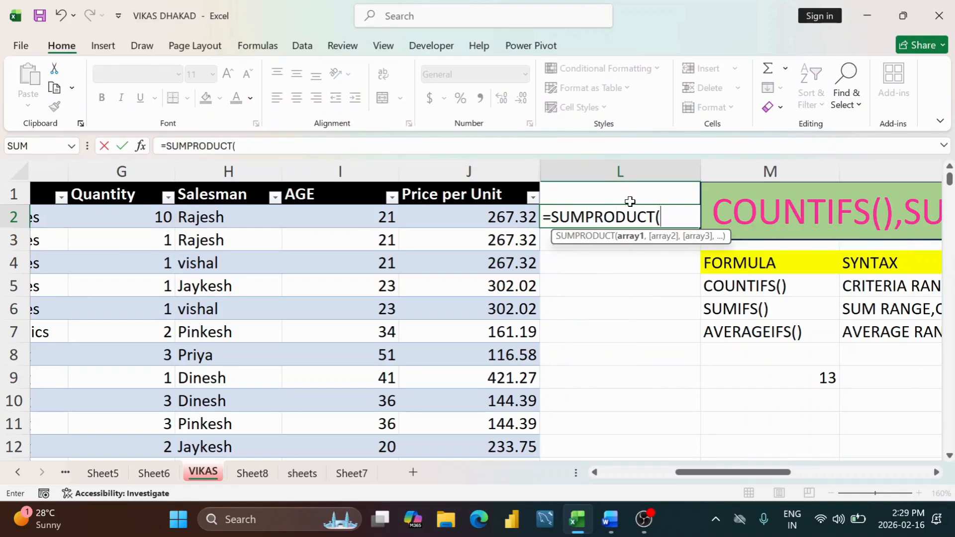
pyautogui.click(148, 170)
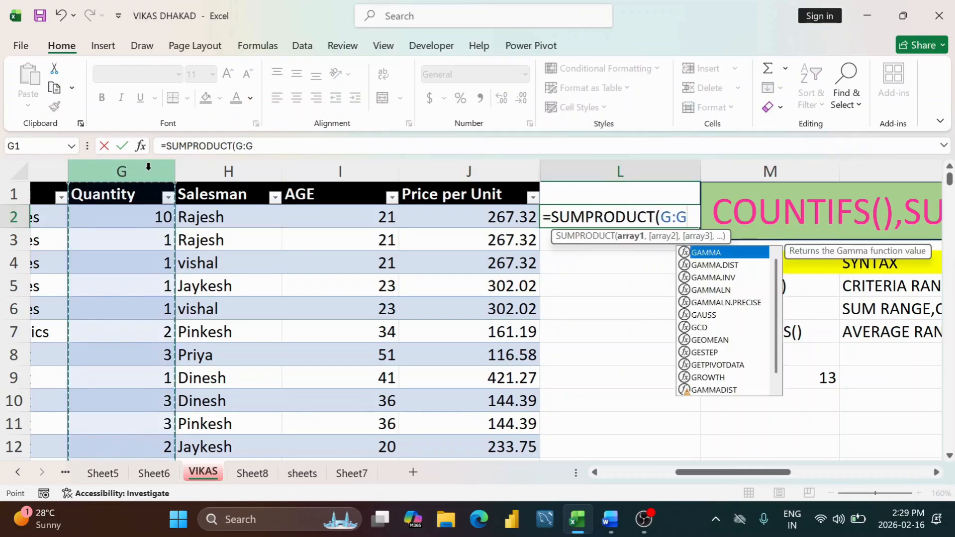
pyautogui.write(',')
pyautogui.click(442, 166)
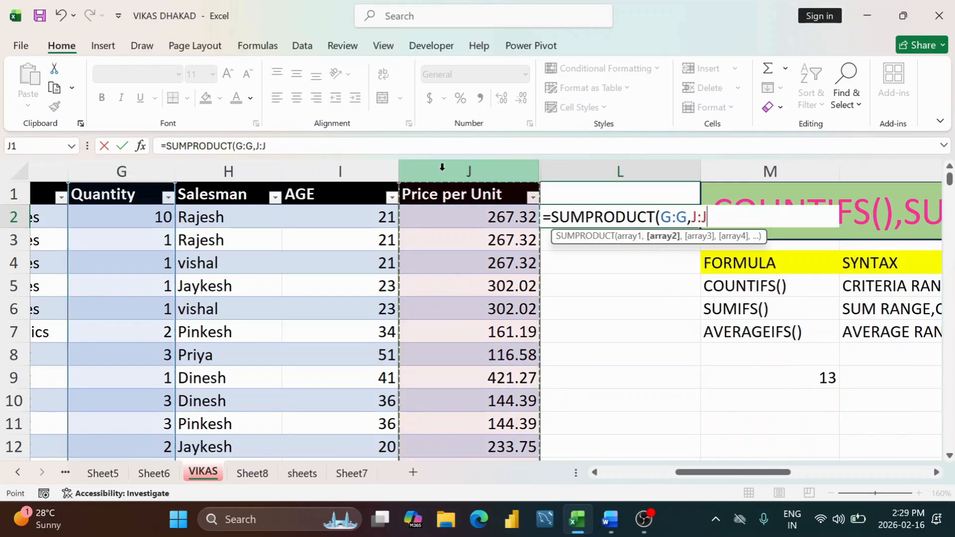
pyautogui.press('Return')
# Undo the automatic column fill and the table expansion, keeping the SUMPRODUCT formula only in L2.
pyautogui.click(711, 217)
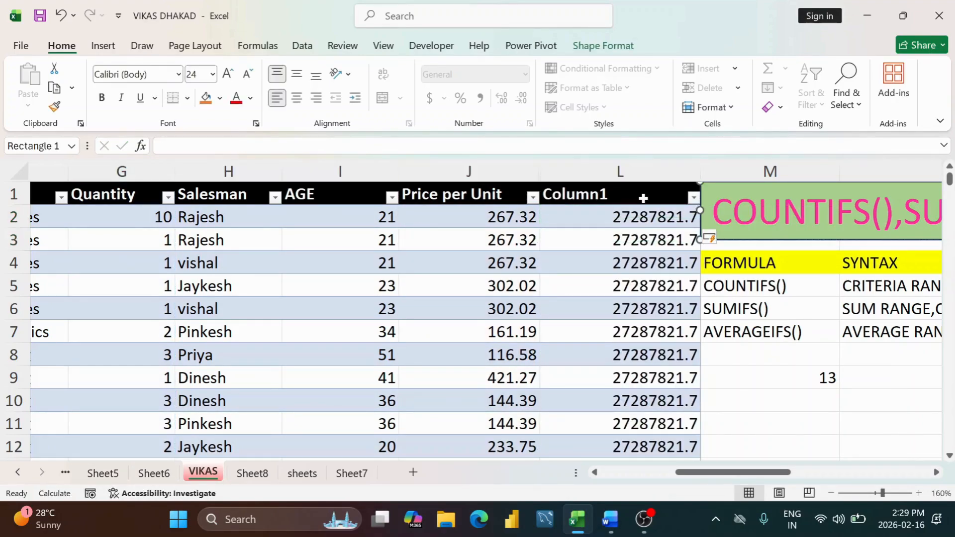
pyautogui.hotkey('ctrl', 'z')
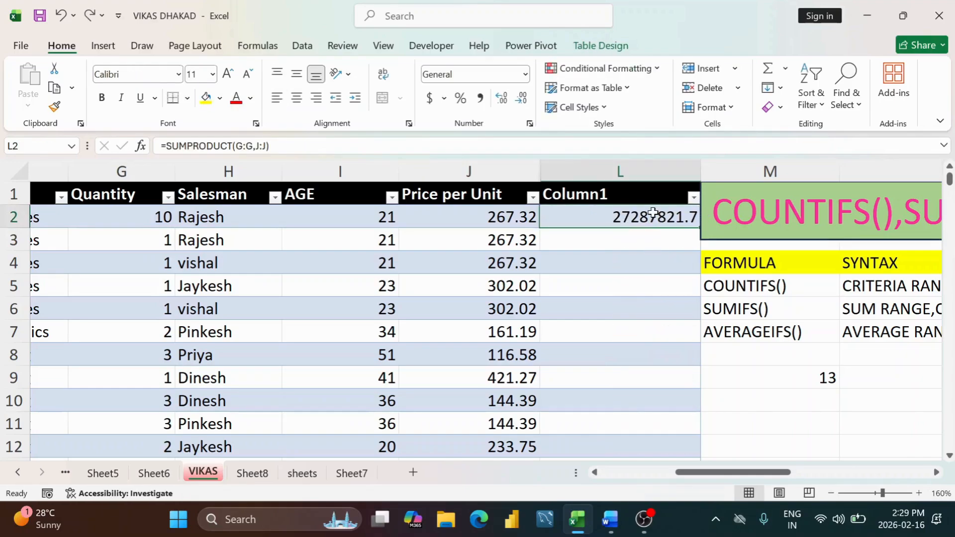
pyautogui.hotkey('ctrl', 'z')
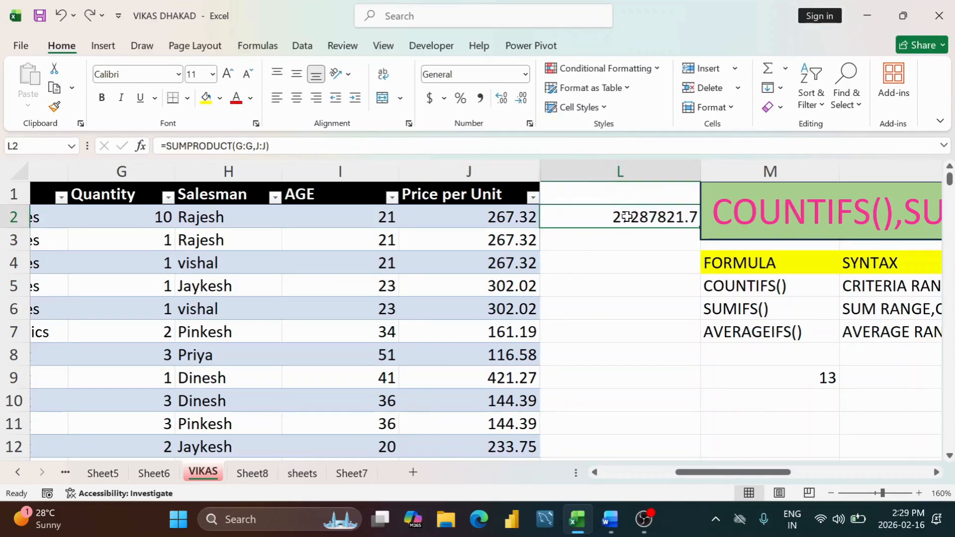
# Review the Quantity and Price per Unit values together with the SUMPRODUCT result in L2.
pyautogui.moveTo(112, 219); pyautogui.dragTo(122, 430)
pyautogui.scroll(1, 504, 271)
pyautogui.moveTo(511, 219); pyautogui.dragTo(507, 361)
pyautogui.click(597, 218)
# Return to Sheet7 and widen column M to fit the TOTAL AMOUNT header.
pyautogui.click(350, 474)
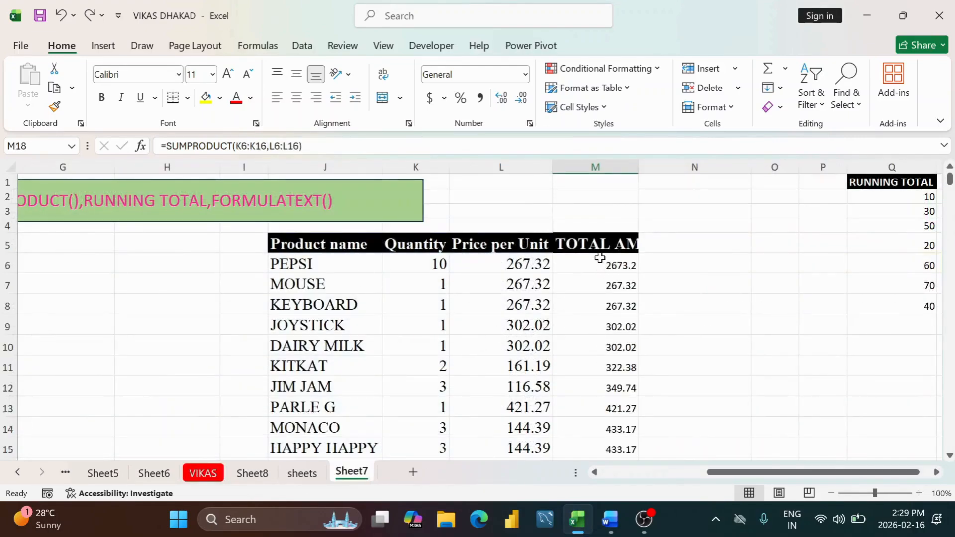
pyautogui.moveTo(638, 168); pyautogui.dragTo(693, 164)
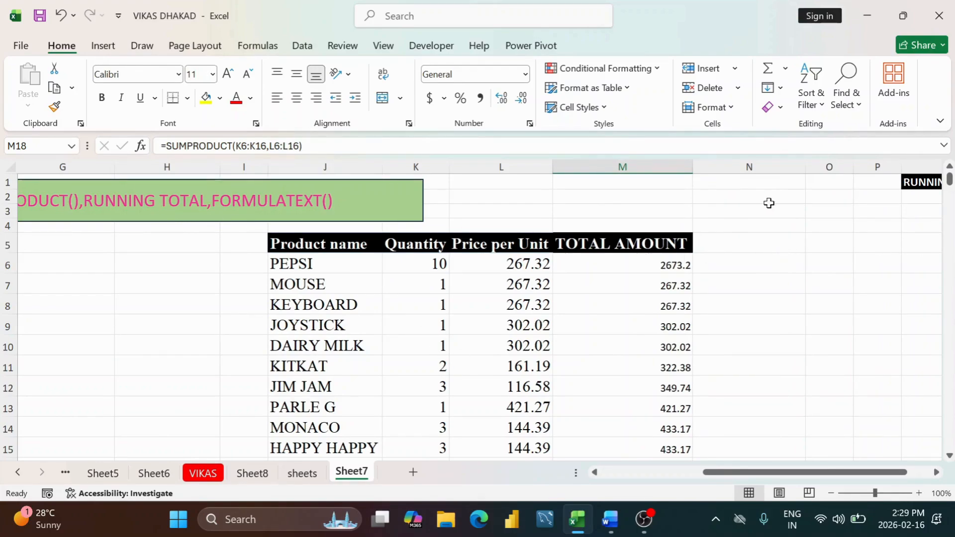
pyautogui.click(780, 226)
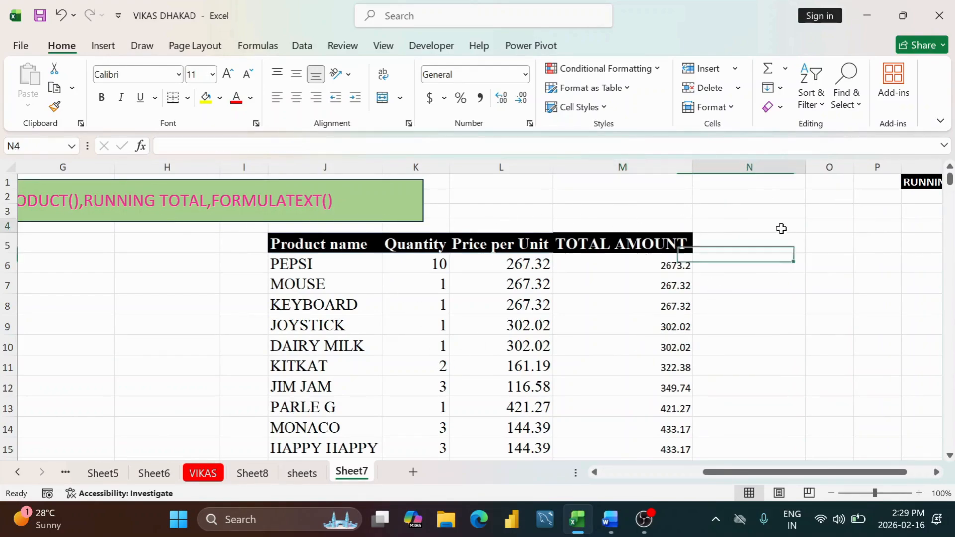
pyautogui.moveTo(800, 473); pyautogui.dragTo(820, 479)
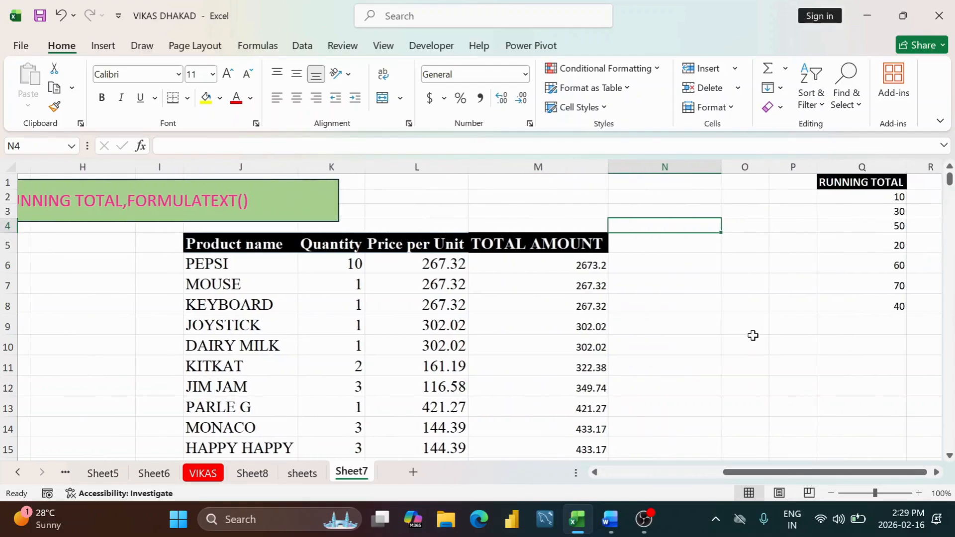
pyautogui.scroll(-2, 753, 335)
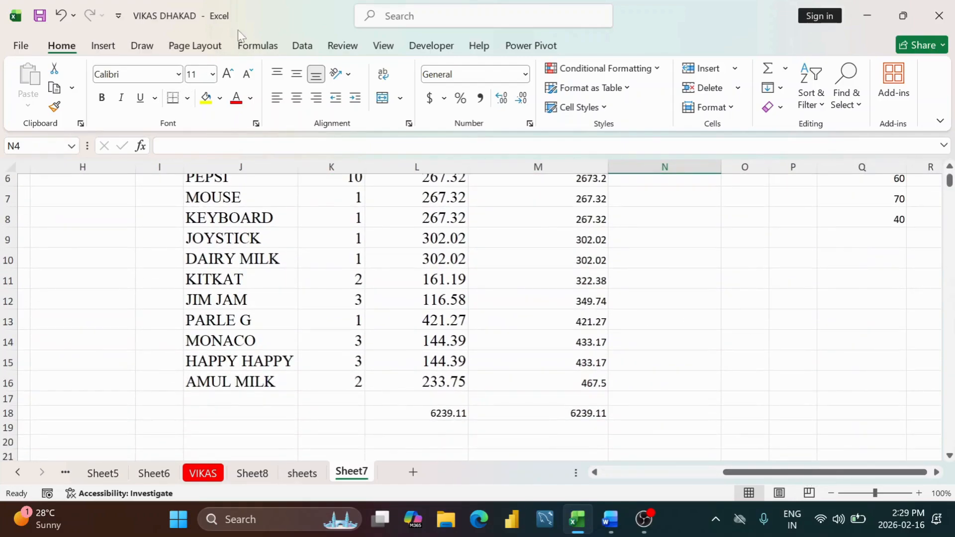
pyautogui.click(142, 45)
pyautogui.click(204, 82)
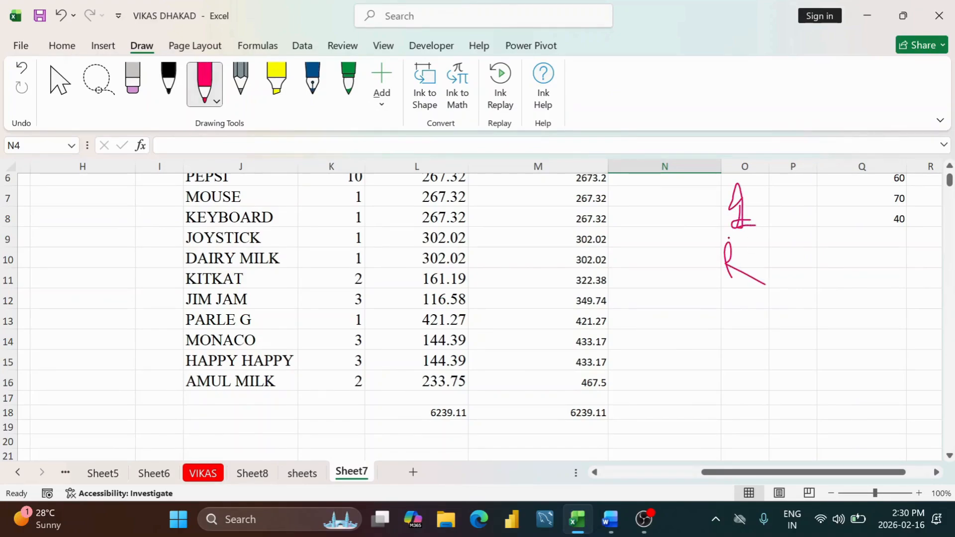
pyautogui.scroll(2, 729, 238)
pyautogui.hotkey('ctrl', 'z')
pyautogui.hotkey('ctrl', 'z')
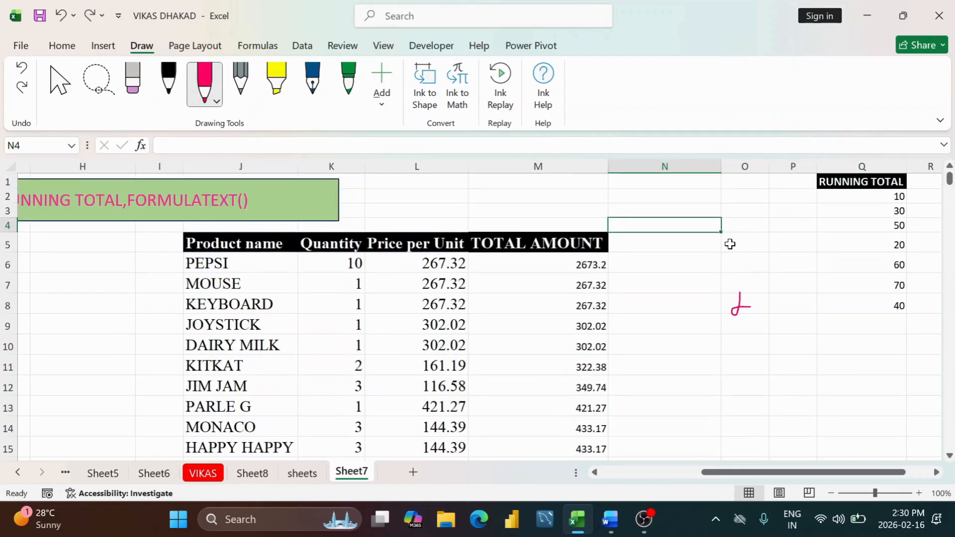
pyautogui.write('Z')
pyautogui.press('BackSpace')
pyautogui.click(752, 303)
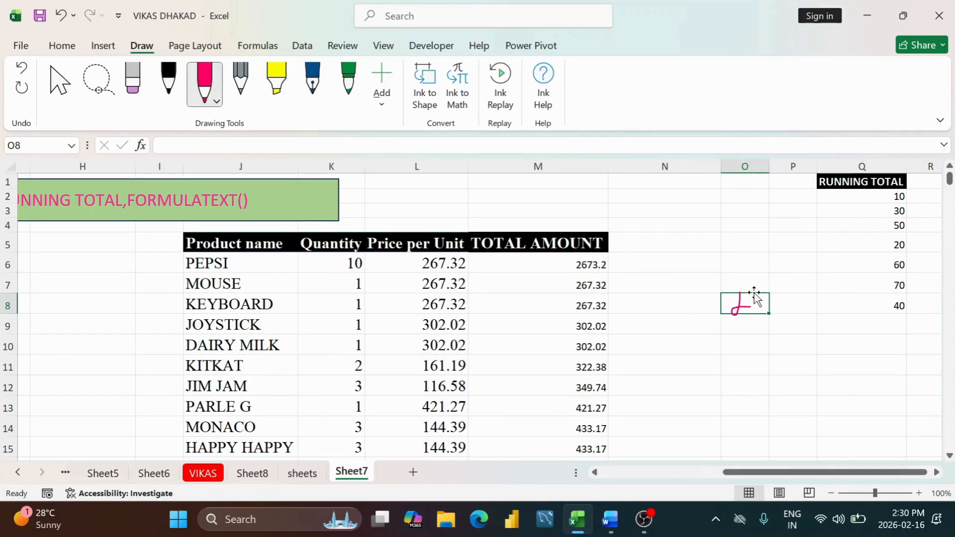
pyautogui.click(750, 320)
pyautogui.click(738, 308)
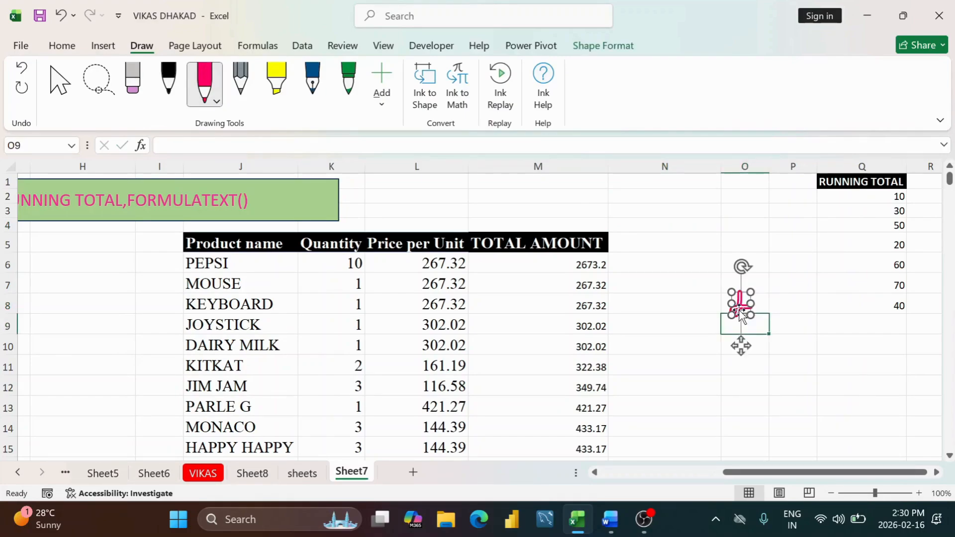
pyautogui.press('Delete')
# Set the pen to green and sketch a running total example beside the table, adding 1, 2, 3, 4 into a boxed 1, 3, 6, 10.
pyautogui.click(204, 79)
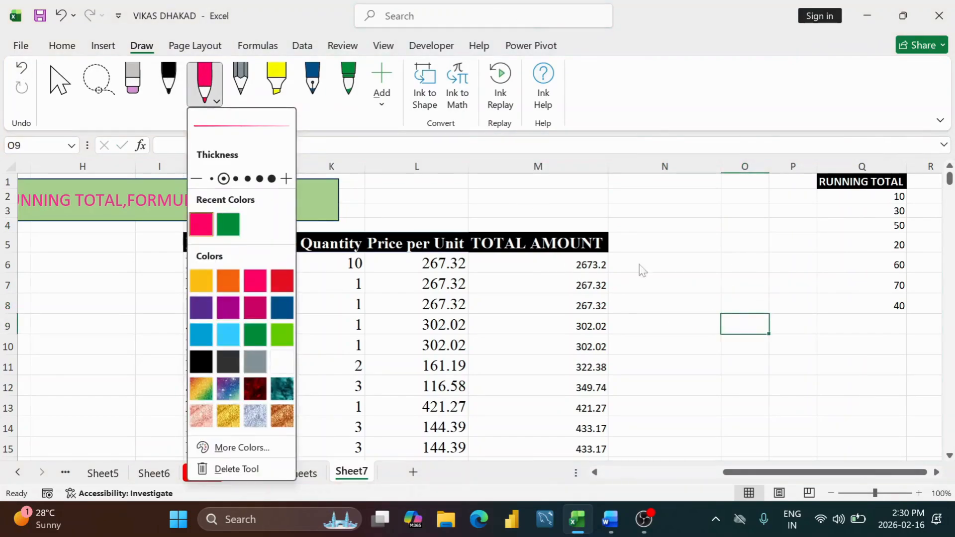
pyautogui.click(224, 229)
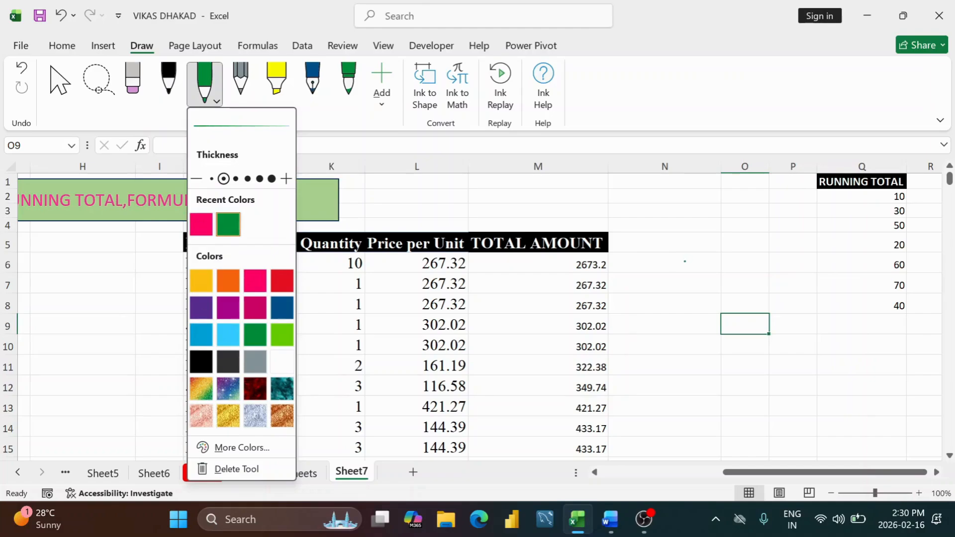
pyautogui.moveTo(685, 261); pyautogui.dragTo(685, 276)
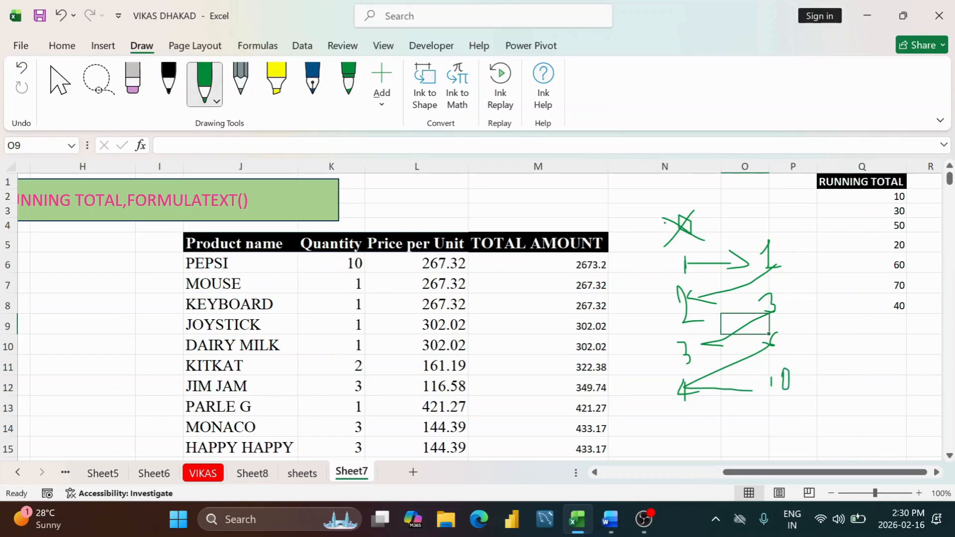
pyautogui.moveTo(754, 237)
pyautogui.mouseDown()
pyautogui.moveTo(757, 407)
pyautogui.moveTo(803, 235)
pyautogui.mouseUp()
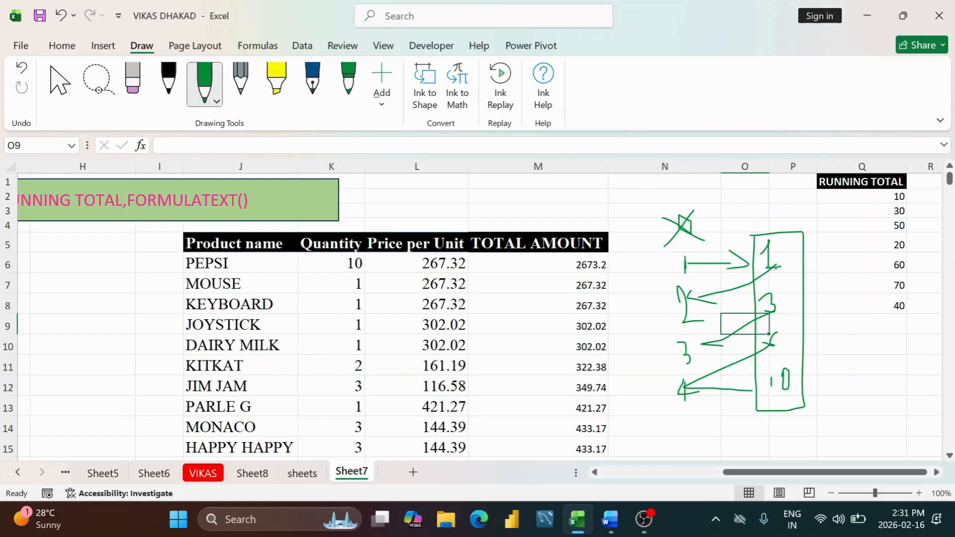
pyautogui.moveTo(743, 222); pyautogui.dragTo(813, 191)
pyautogui.moveTo(867, 474); pyautogui.dragTo(870, 476)
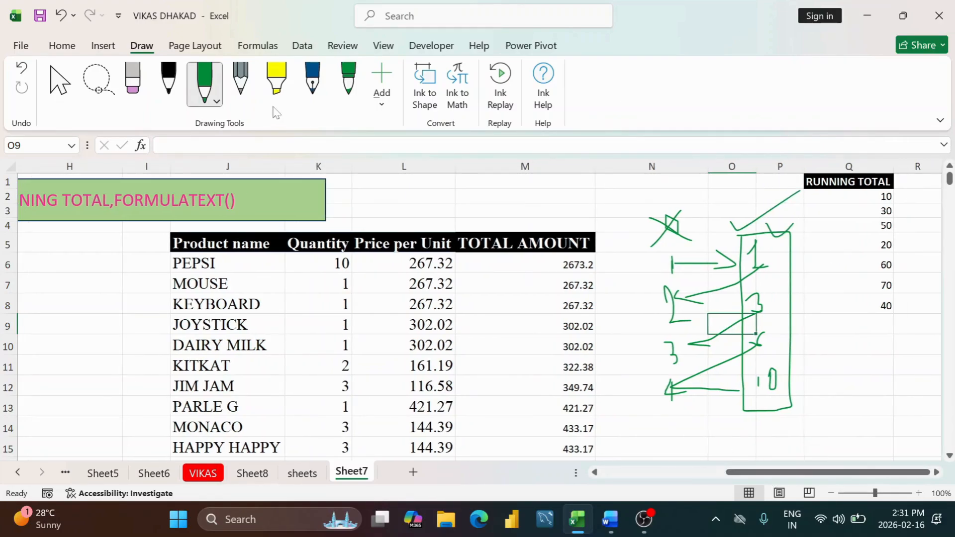
# Stop inking and clear all the handwritten running total notes from Sheet7.
pyautogui.click(59, 82)
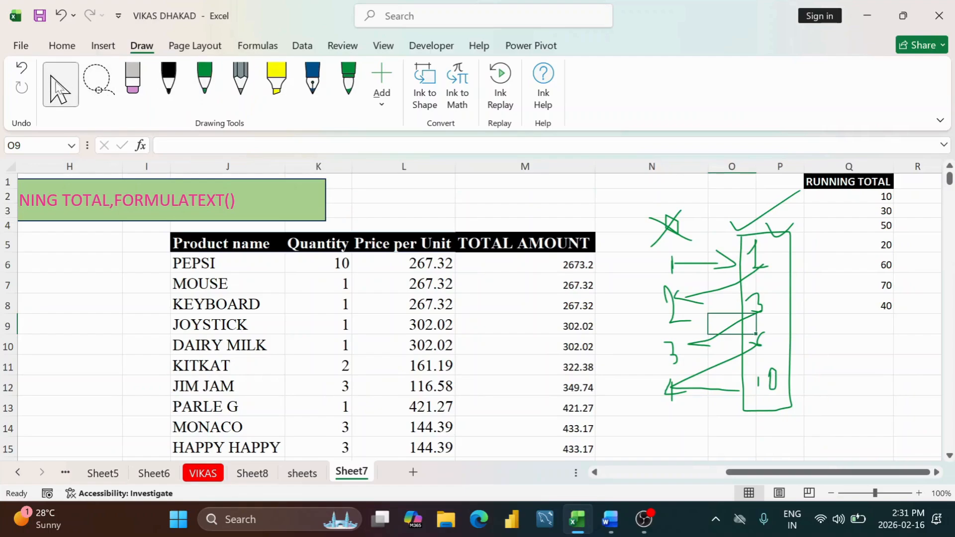
pyautogui.click(764, 262)
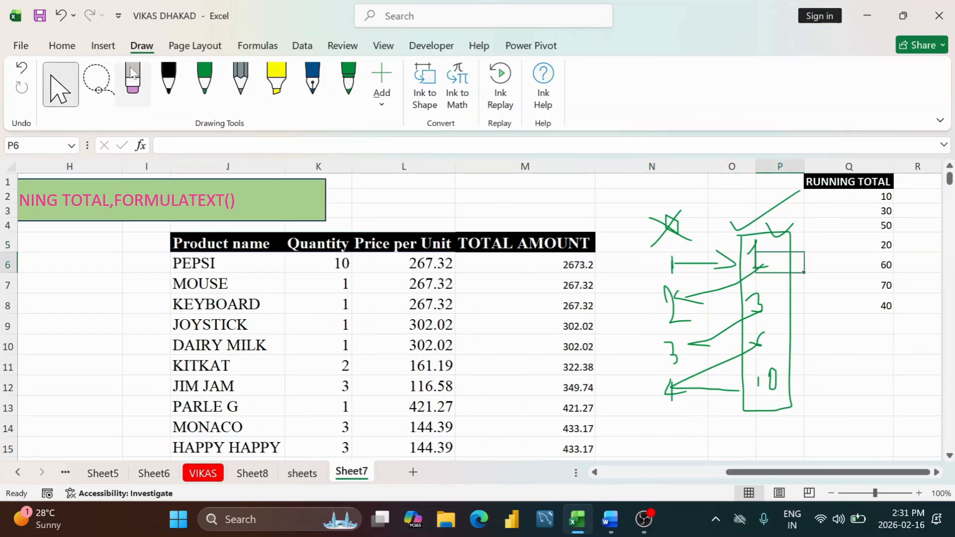
pyautogui.click(342, 50)
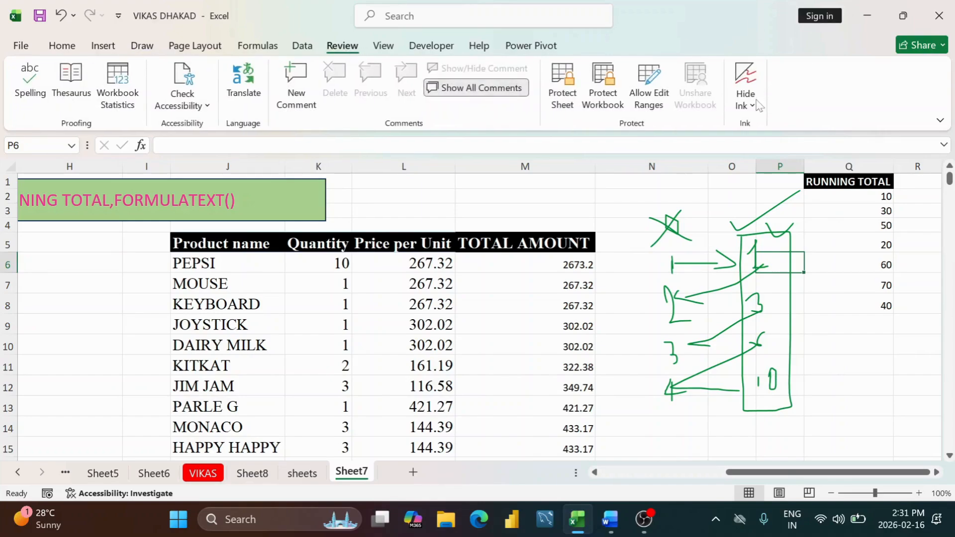
pyautogui.click(761, 104)
pyautogui.click(825, 150)
# Start a SUM formula in R2, beside the first RUNNING TOTAL value, with Q2 locked as the absolute reference $Q$2.
pyautogui.click(918, 197)
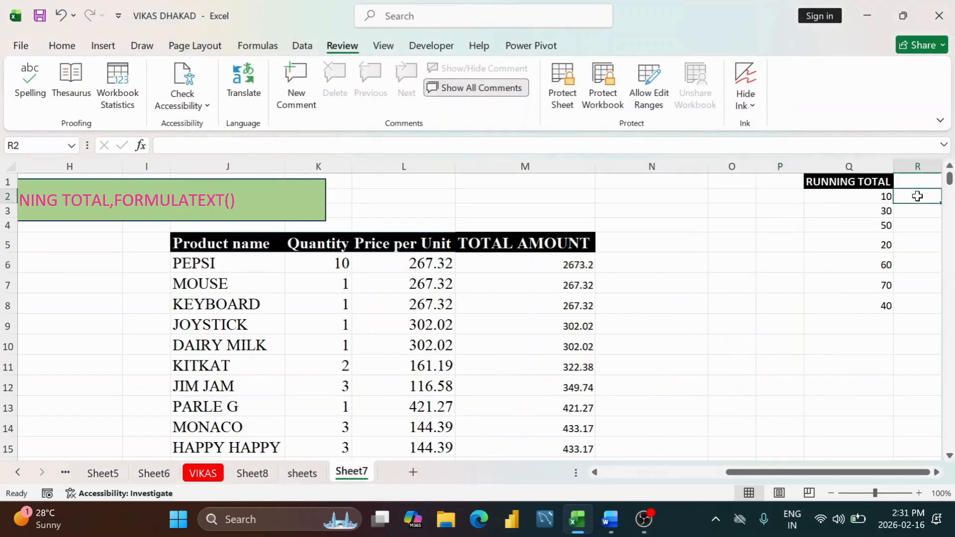
pyautogui.write('=')
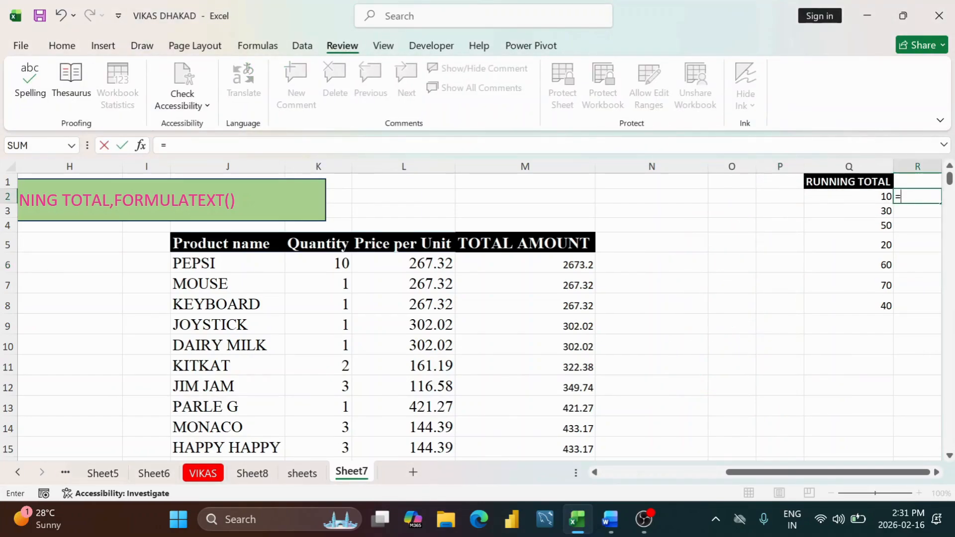
pyautogui.write('SUM')
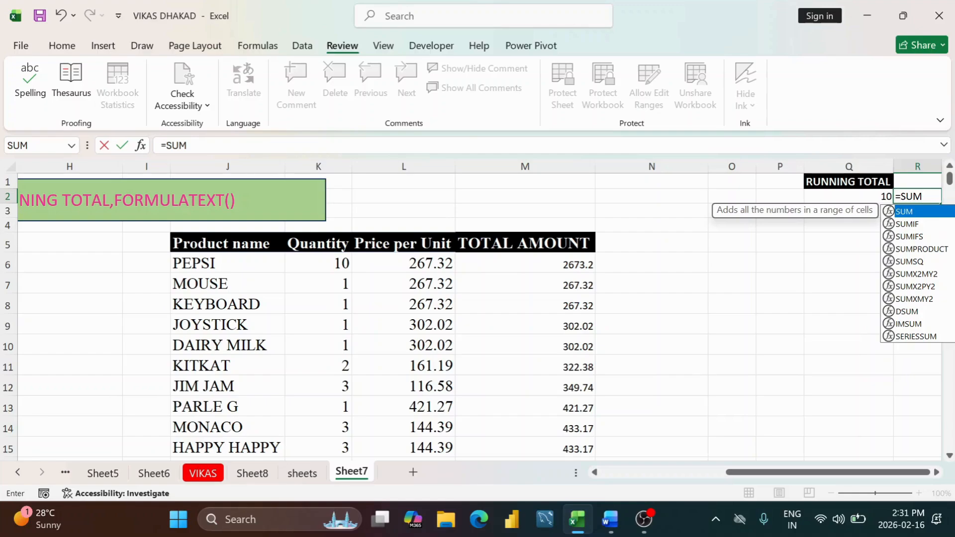
pyautogui.write('(')
pyautogui.click(884, 193)
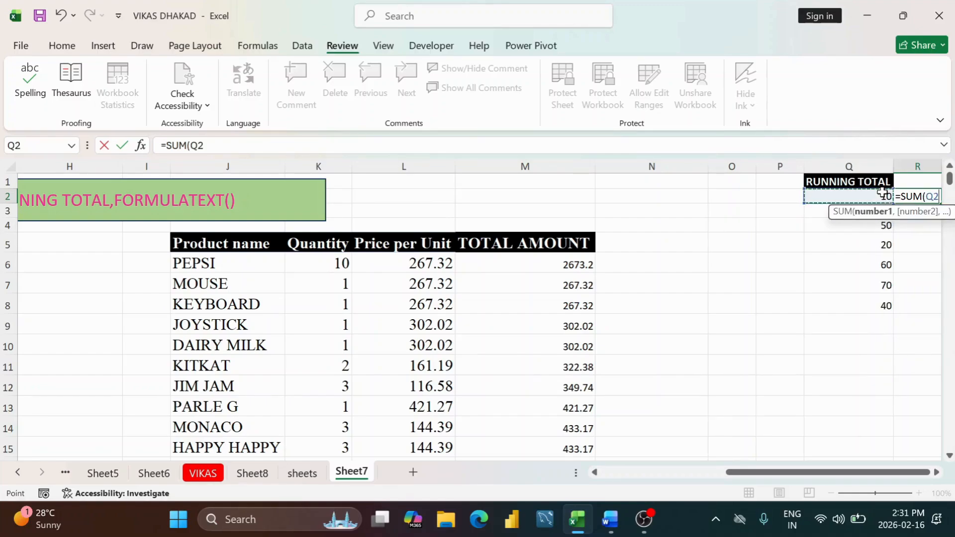
pyautogui.press('F2')
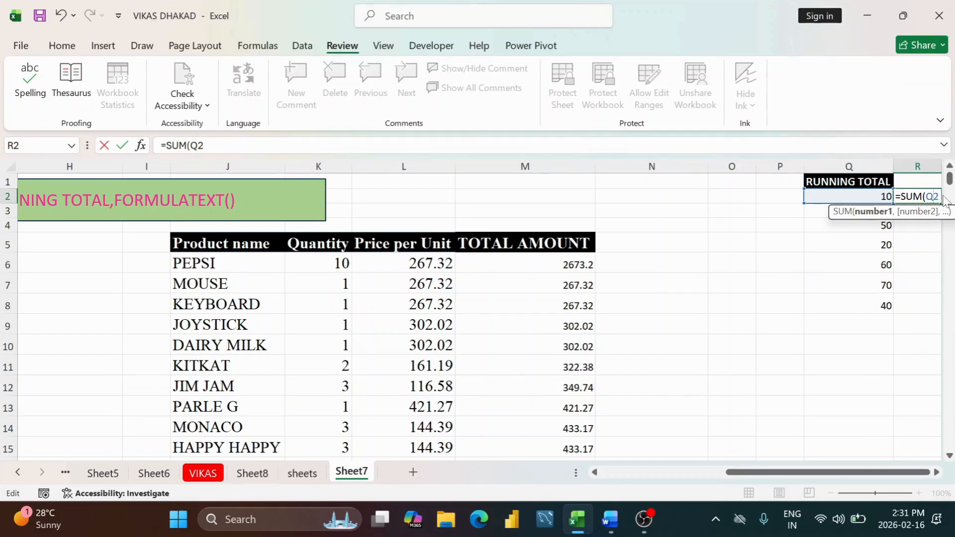
pyautogui.press('F4')
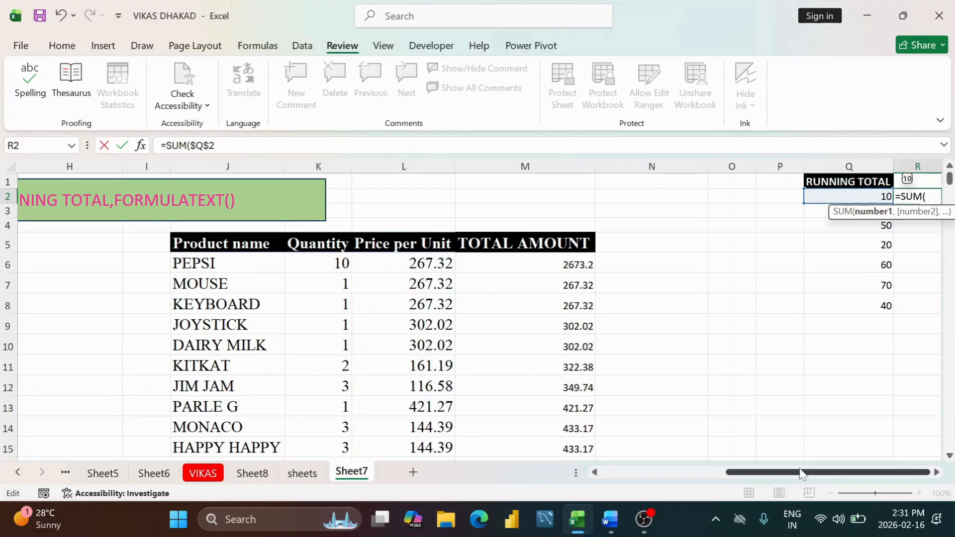
# Complete R2 as =SUM($Q$2:Q2) with a relative range end, and fill the formula down to R8.
pyautogui.click(937, 472)
pyautogui.click(937, 472)
pyautogui.click(937, 472)
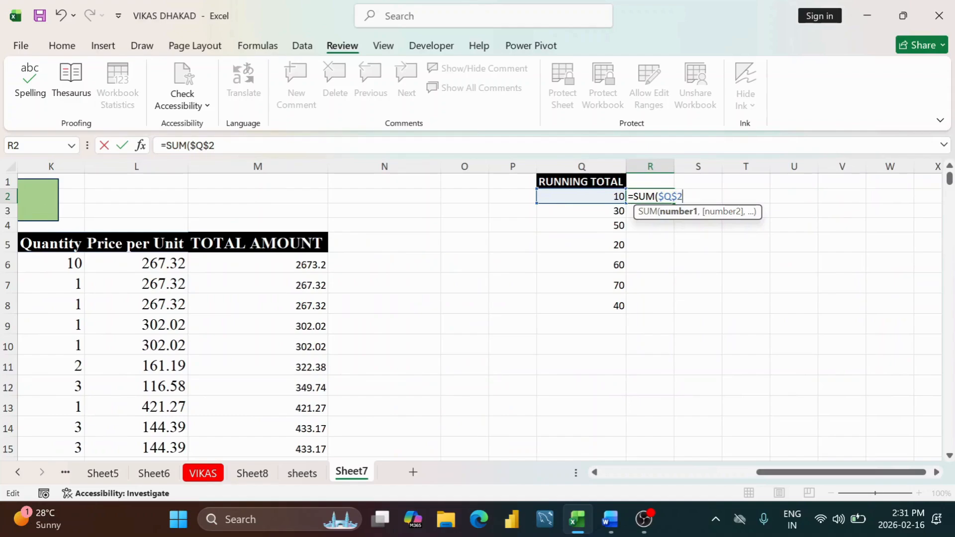
pyautogui.click(603, 199)
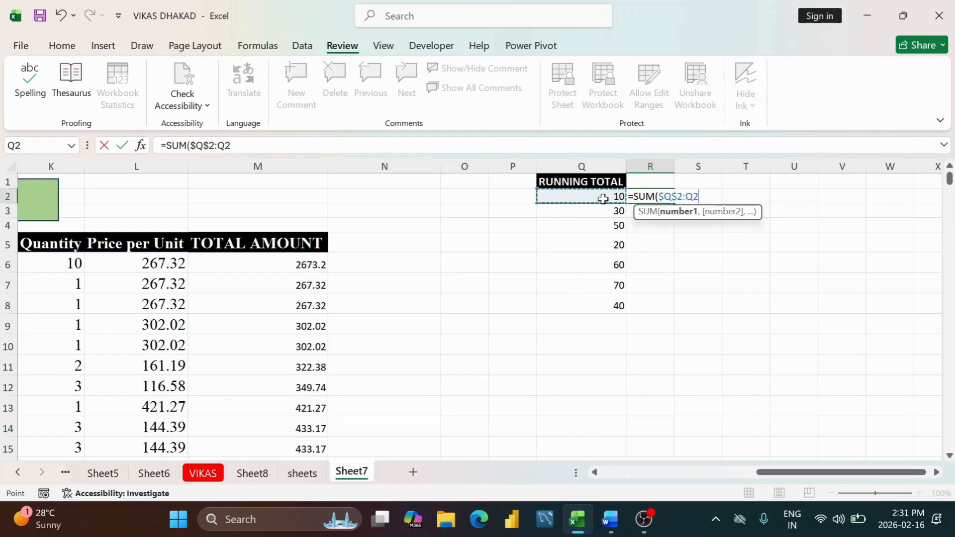
pyautogui.write(')')
pyautogui.press('Return')
pyautogui.click(654, 196)
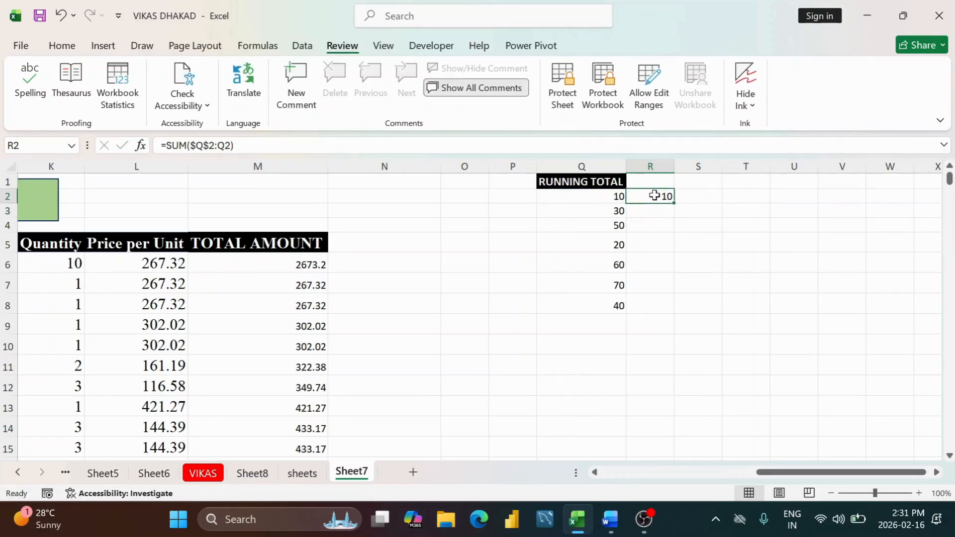
pyautogui.moveTo(673, 205); pyautogui.dragTo(664, 322)
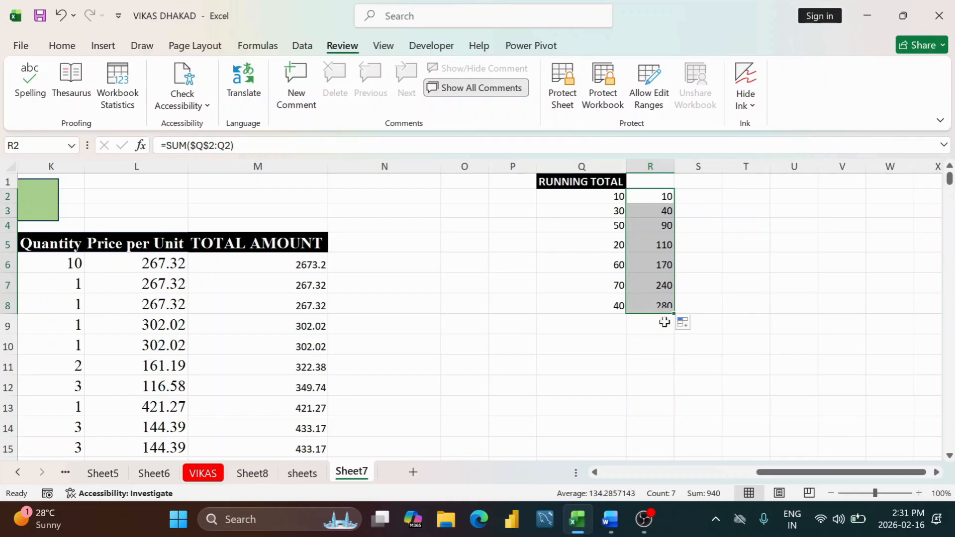
# Inspect the running total formulas in R2, R3 and R4 to see how the summed range grows.
pyautogui.click(662, 199)
pyautogui.doubleClick(662, 199)
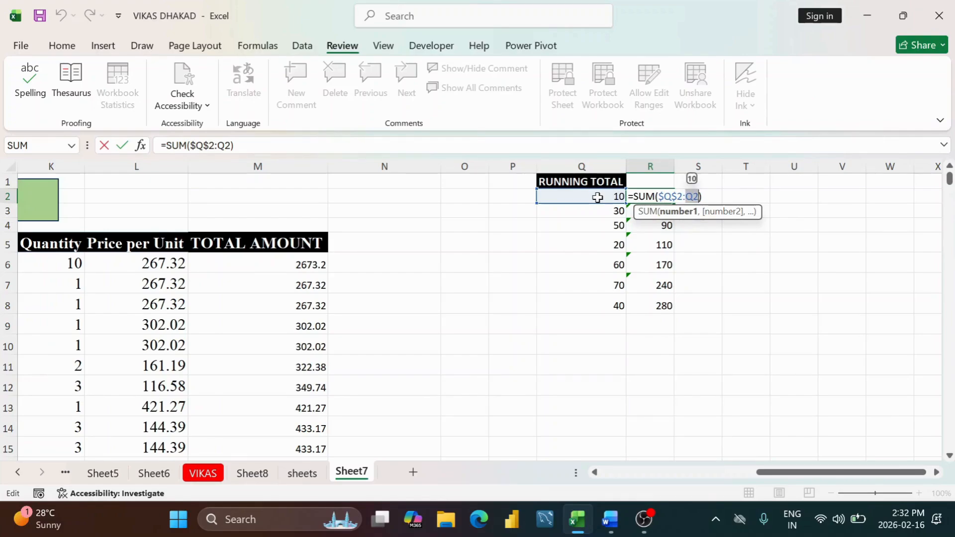
pyautogui.press('Right')
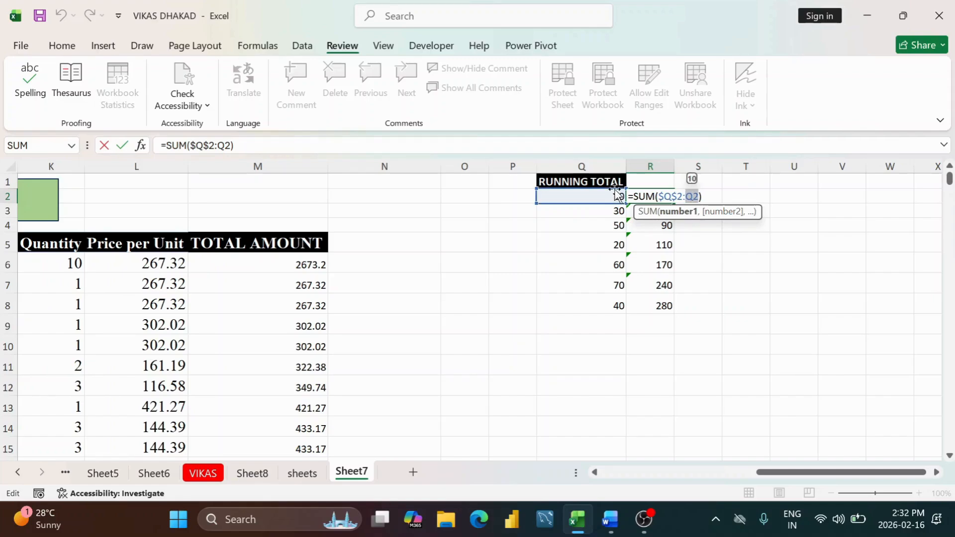
pyautogui.press('Return')
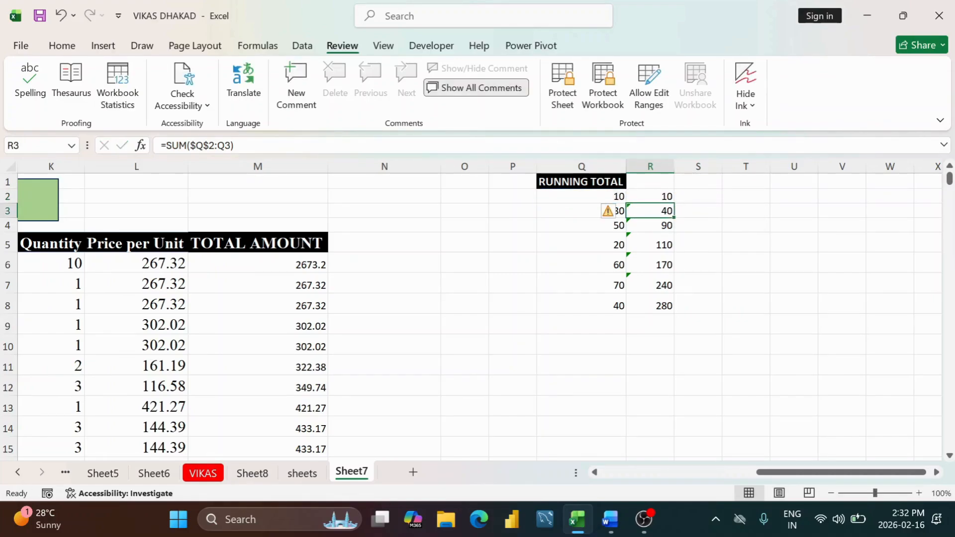
pyautogui.doubleClick(656, 211)
pyautogui.click(693, 211)
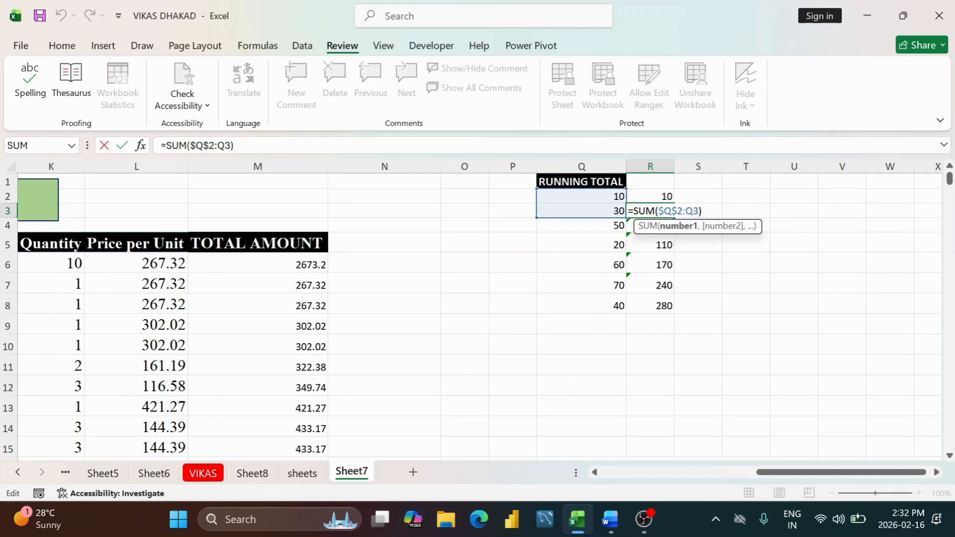
pyautogui.click(702, 211)
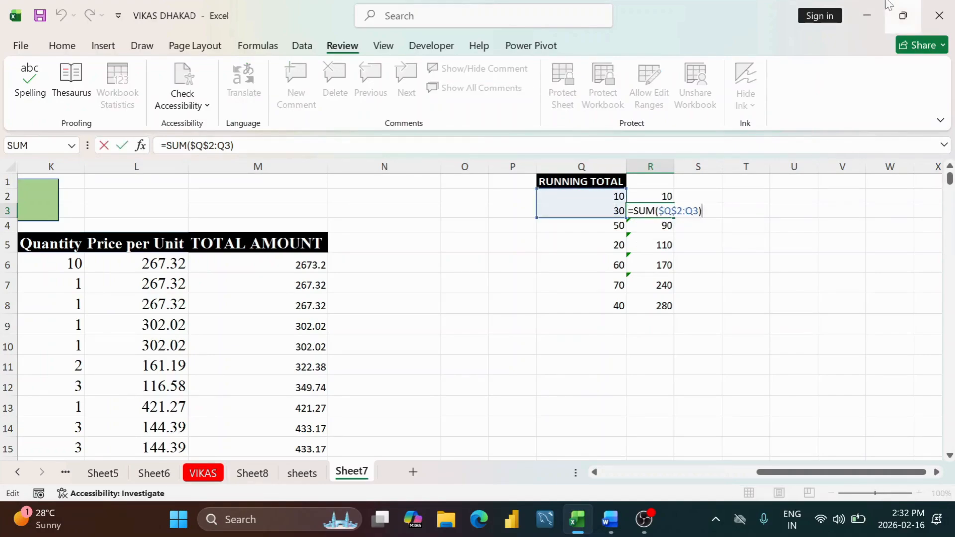
pyautogui.press('Return')
pyautogui.doubleClick(656, 223)
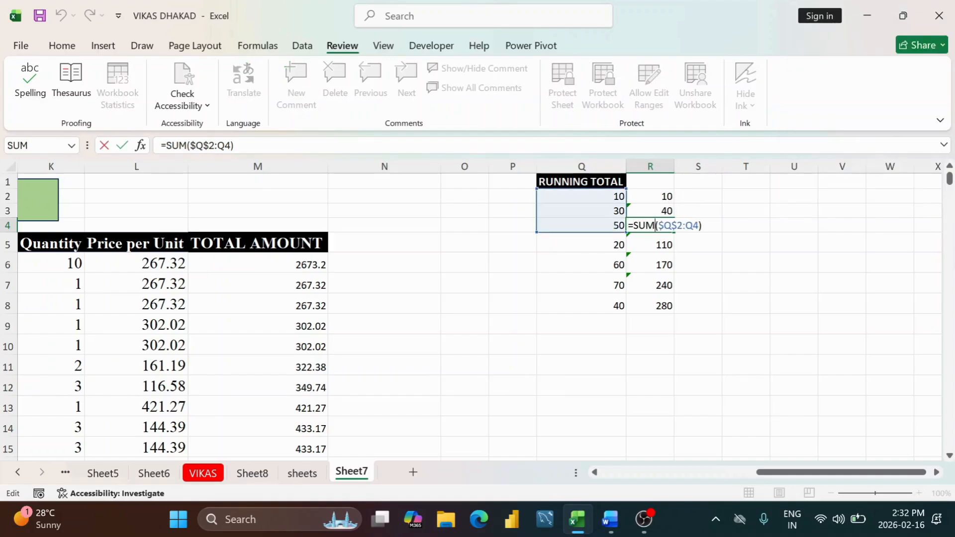
pyautogui.press('End')
pyautogui.press('Return')
# Review the running totals in R2:R8 against column Q, and examine the locked start and relative end of R2's range.
pyautogui.moveTo(668, 195); pyautogui.dragTo(665, 305)
pyautogui.click(595, 192)
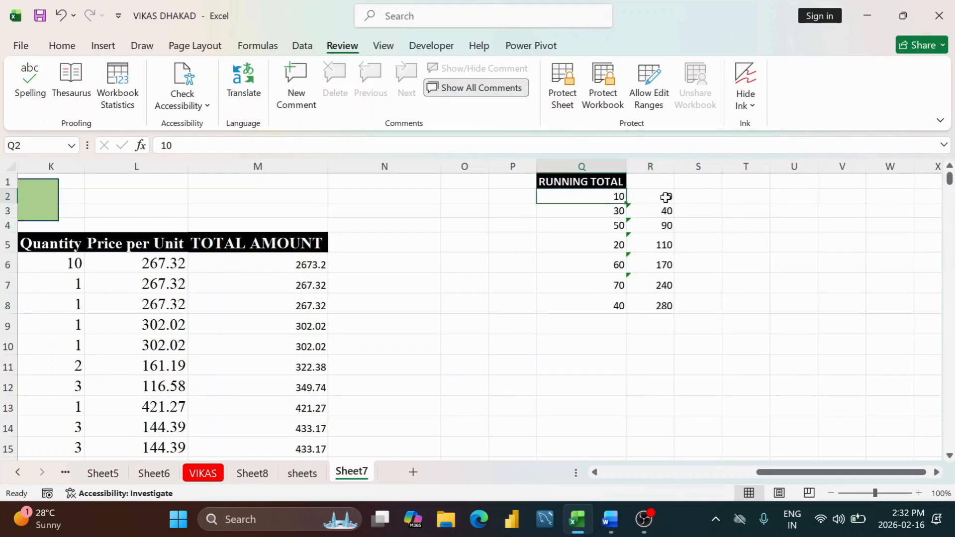
pyautogui.doubleClick(667, 196)
pyautogui.moveTo(658, 197); pyautogui.dragTo(677, 197)
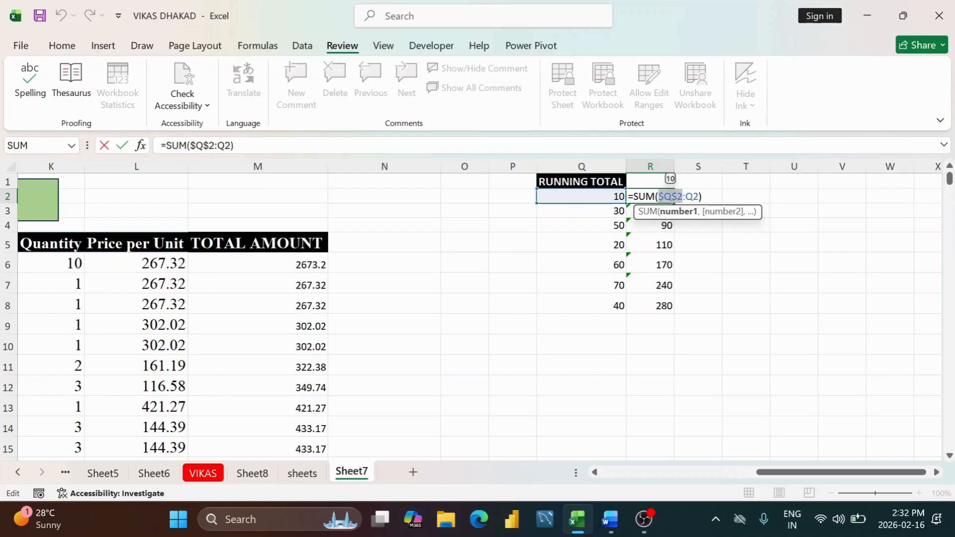
pyautogui.moveTo(699, 197); pyautogui.dragTo(677, 196)
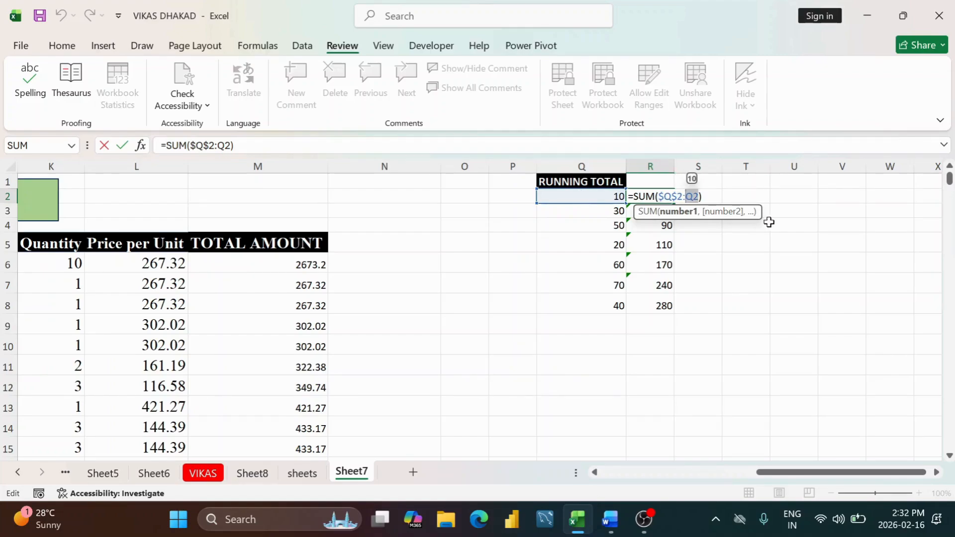
pyautogui.click(656, 306)
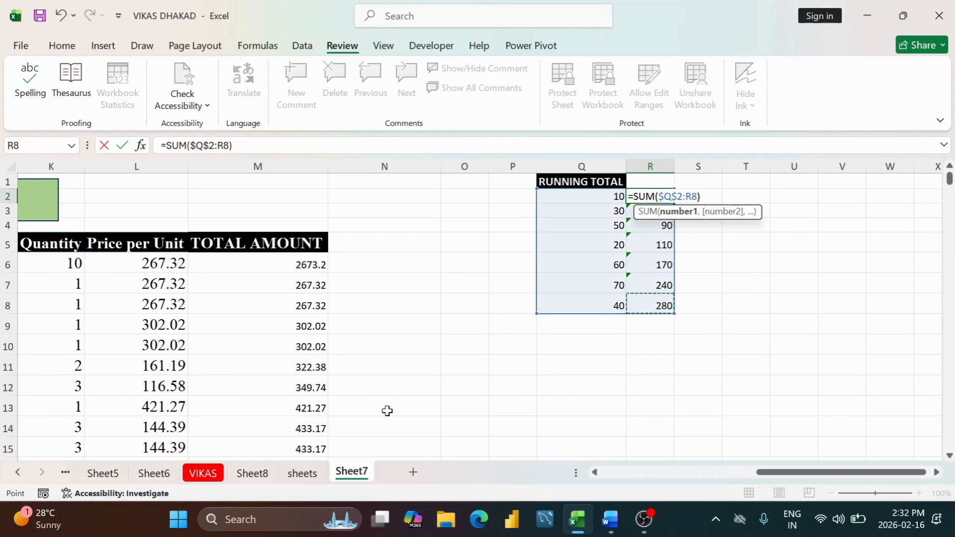
pyautogui.press('Return')
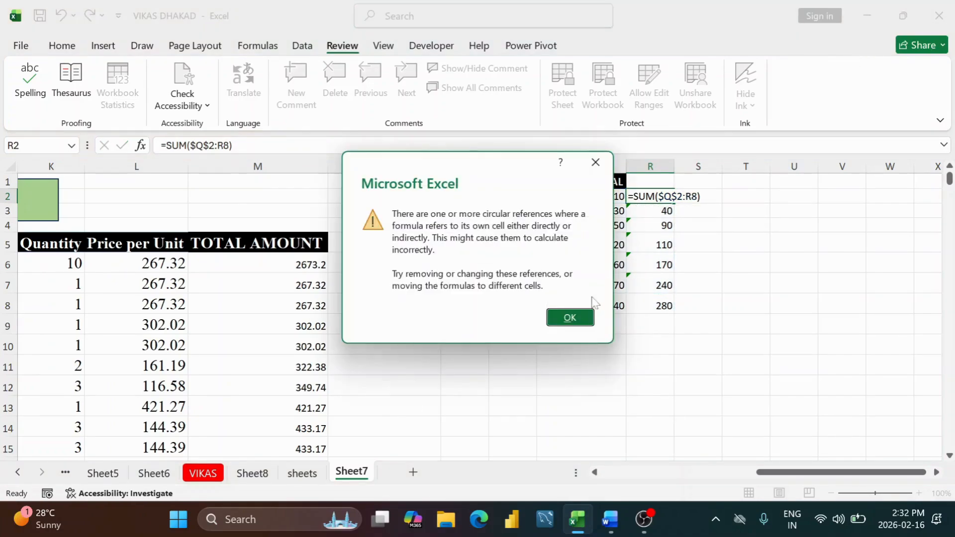
pyautogui.click(564, 316)
pyautogui.hotkey('ctrl', 'z')
pyautogui.press('Down')
pyautogui.press('Down')
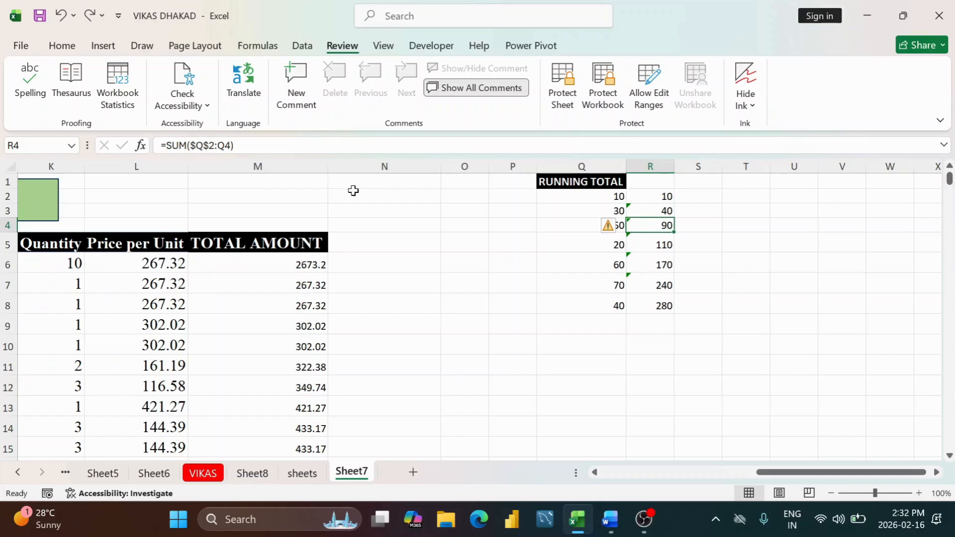
# Review the running totals in R2:R8 and look over the product table, checking the TOTAL AMOUNT formula in M6.
pyautogui.moveTo(650, 196); pyautogui.dragTo(663, 304)
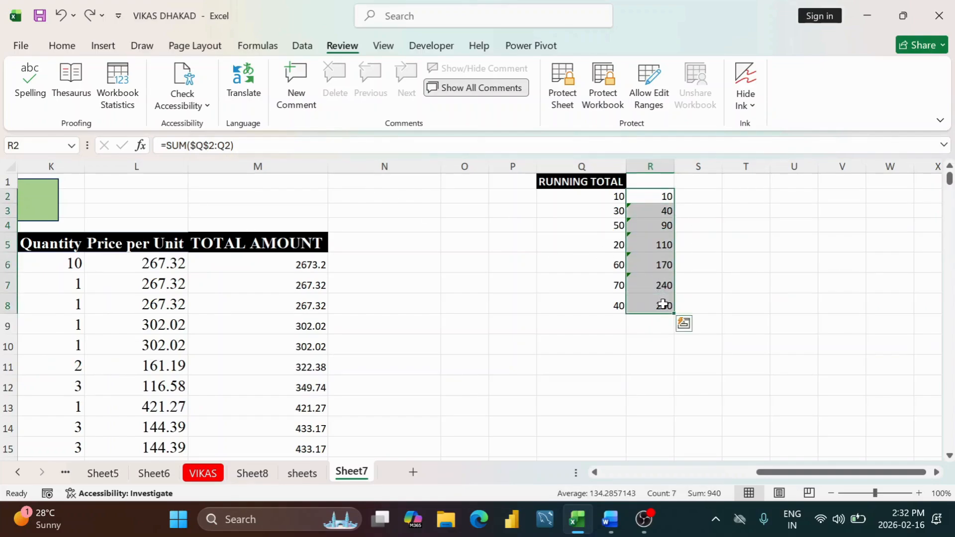
pyautogui.moveTo(856, 471); pyautogui.dragTo(726, 470)
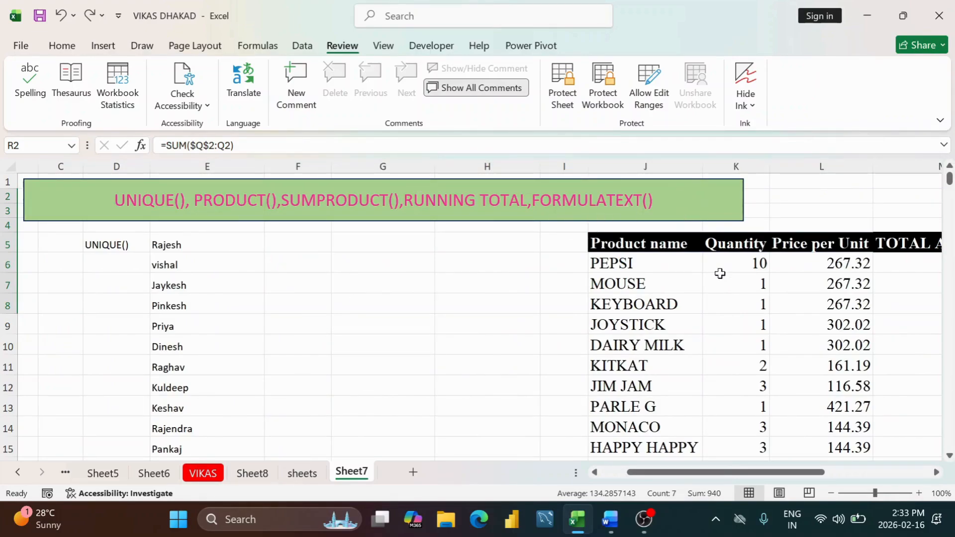
pyautogui.scroll(-2, 540, 277)
pyautogui.moveTo(729, 472); pyautogui.dragTo(809, 472)
pyautogui.scroll(2, 726, 299)
pyautogui.click(898, 201)
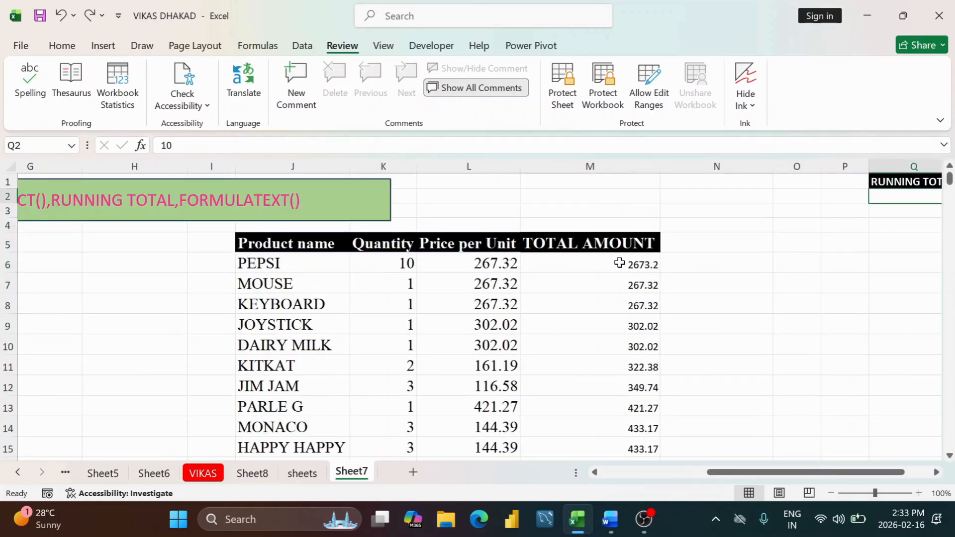
pyautogui.click(619, 263)
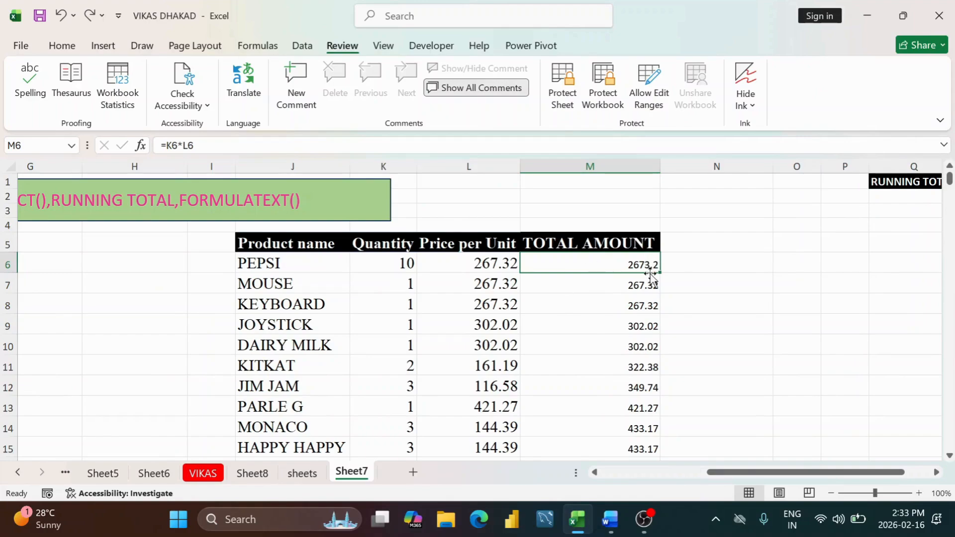
pyautogui.click(699, 263)
# Enter =FORMULATEXT(E5) in G5 to show the formula behind cell E5 as text.
pyautogui.moveTo(792, 467); pyautogui.dragTo(738, 472)
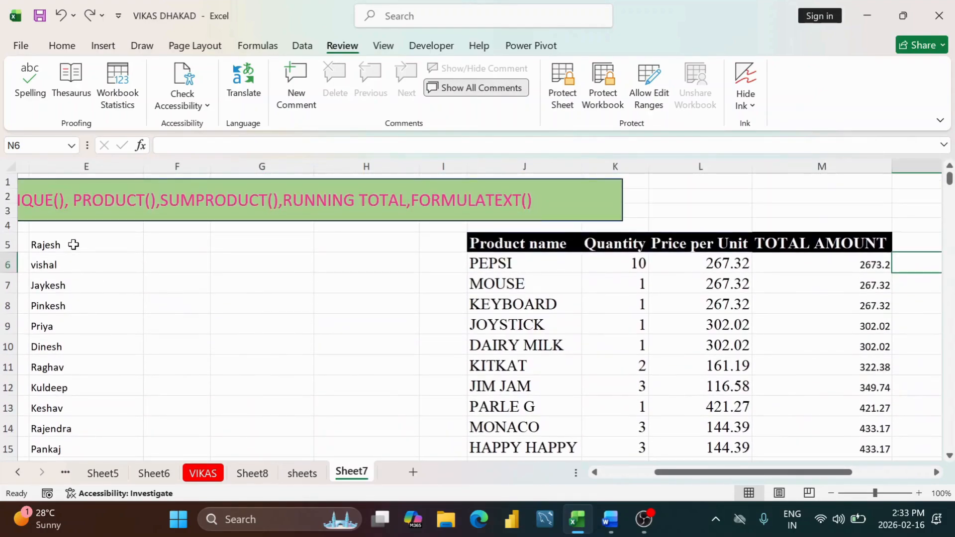
pyautogui.click(94, 246)
pyautogui.click(245, 243)
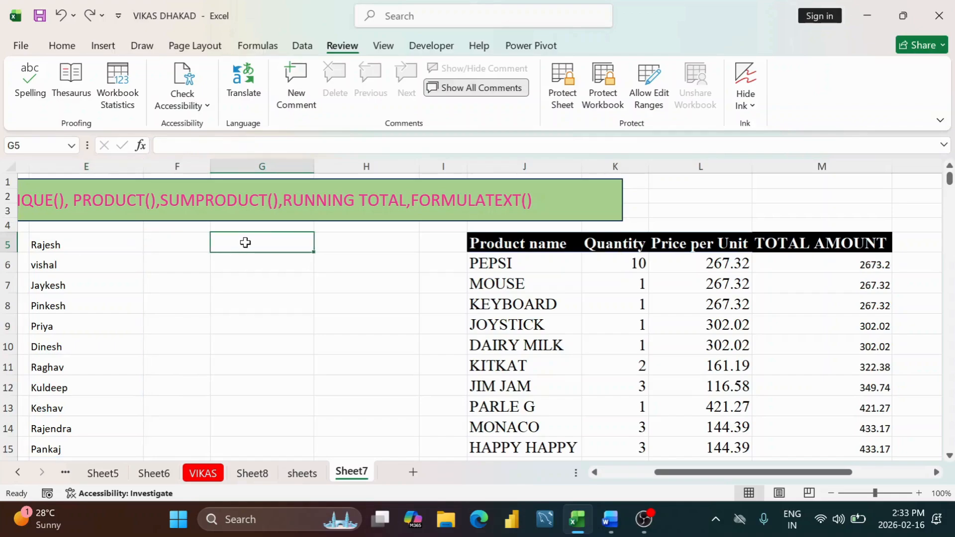
pyautogui.write('=F')
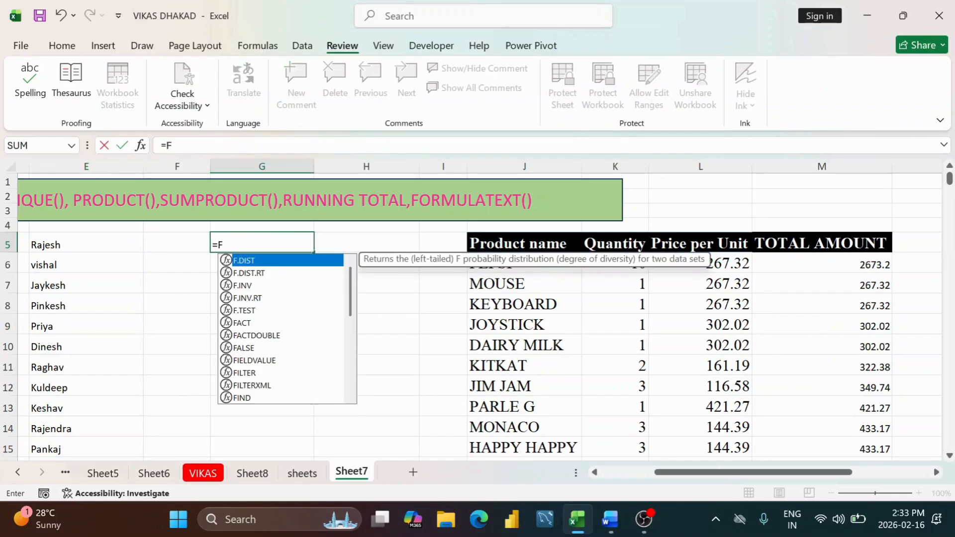
pyautogui.write('ORMULATEXT')
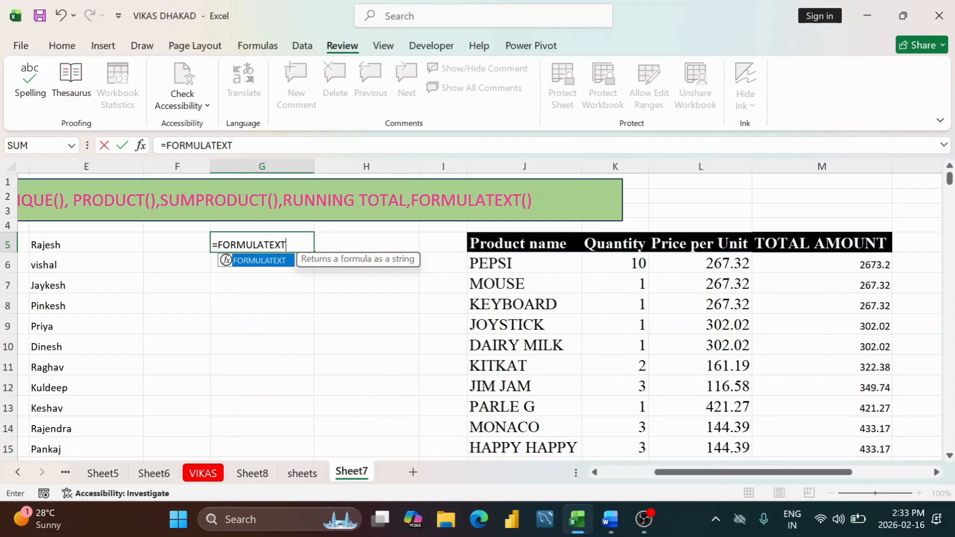
pyautogui.write('(')
pyautogui.click(96, 245)
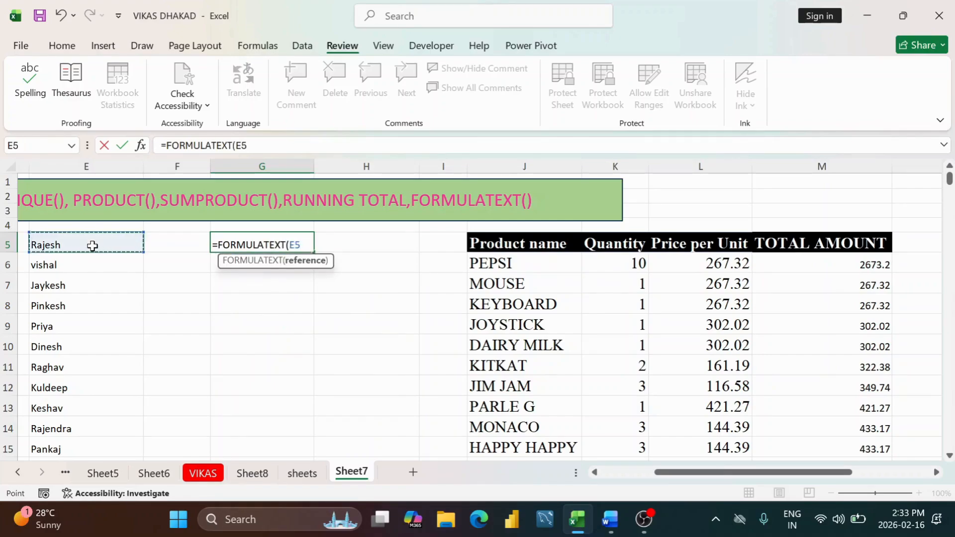
pyautogui.press('Return')
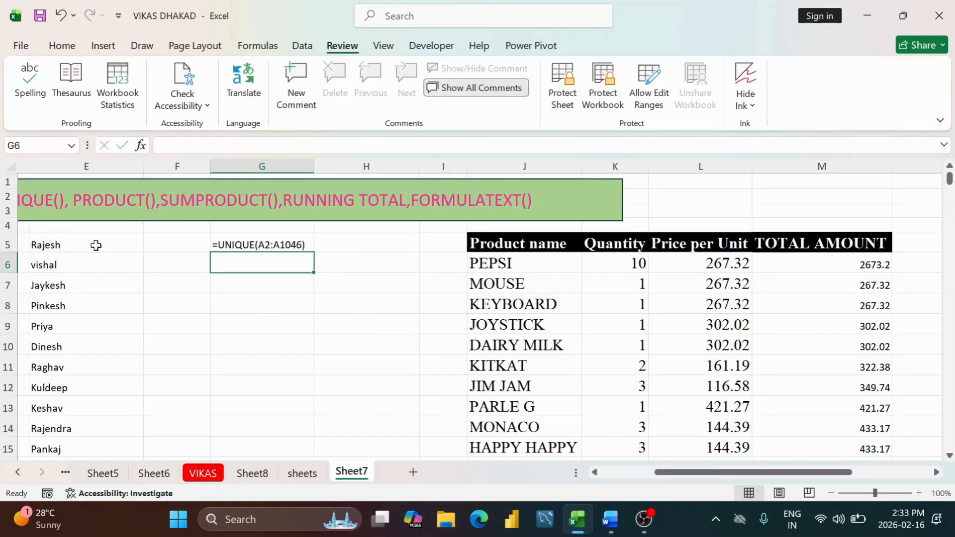
# Compare the FORMULATEXT result in G5 with the actual UNIQUE formula in E5.
pyautogui.click(224, 249)
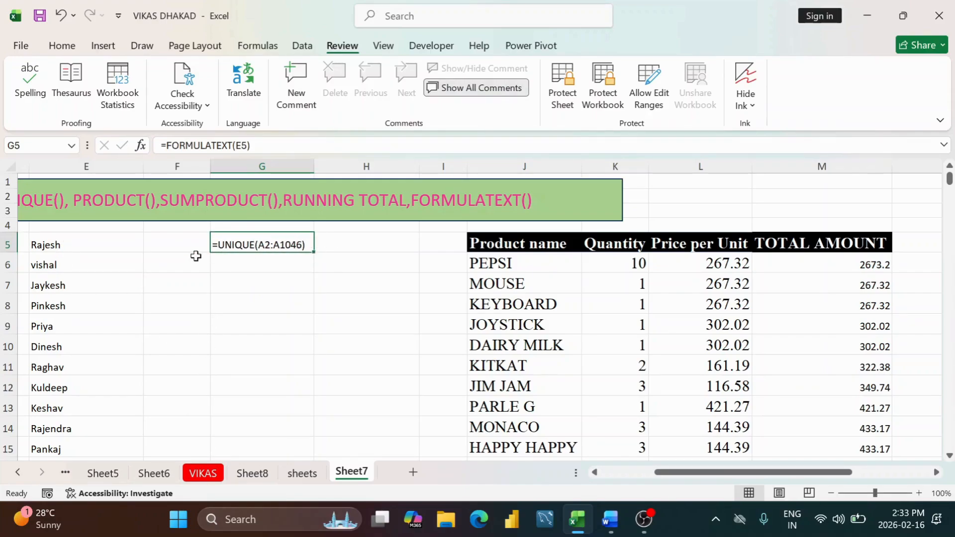
pyautogui.moveTo(725, 477); pyautogui.dragTo(671, 476)
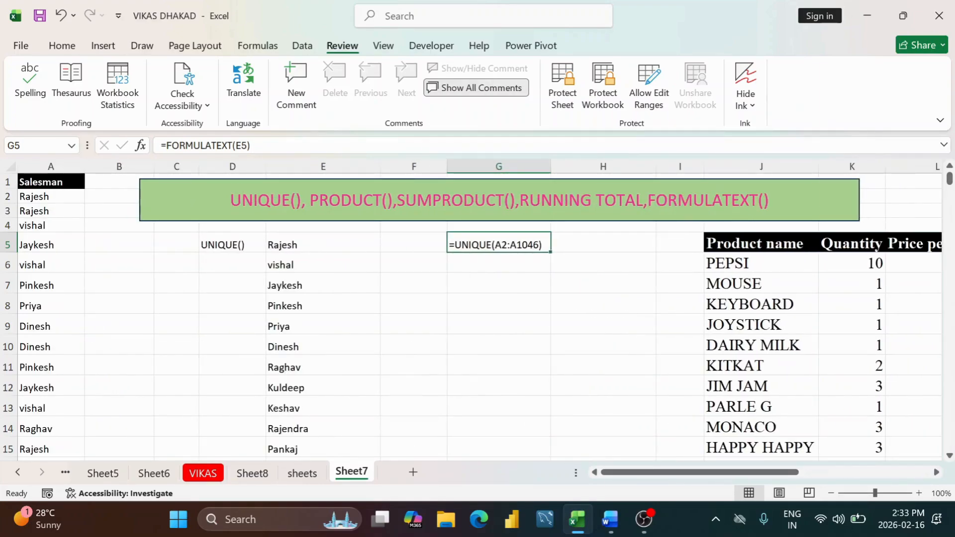
pyautogui.click(216, 247)
pyautogui.click(332, 247)
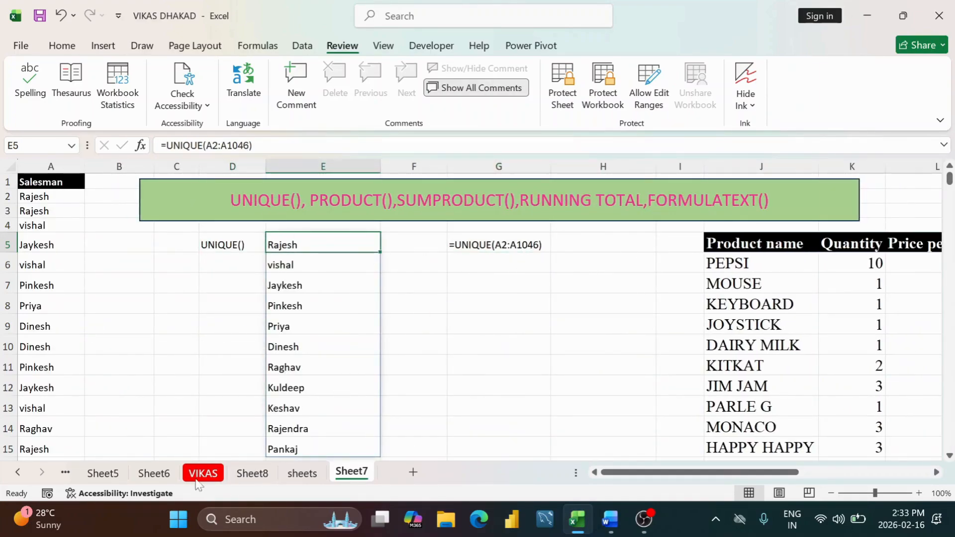
# On the sheets worksheet, enter =FORMULATEXT(Q7) in V2 to show the AVERAGEIFS formula behind Q7 as text.
pyautogui.click(302, 475)
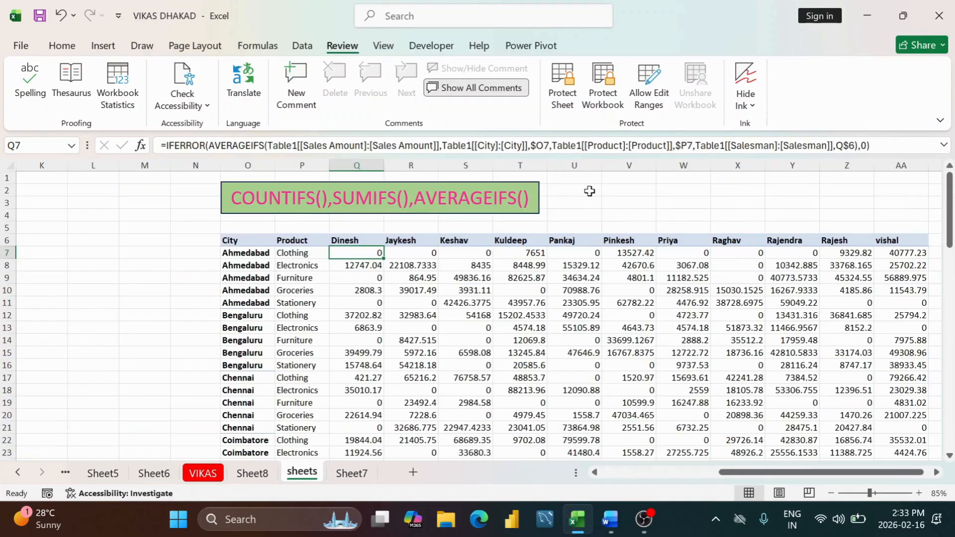
pyautogui.click(628, 189)
pyautogui.write('=F')
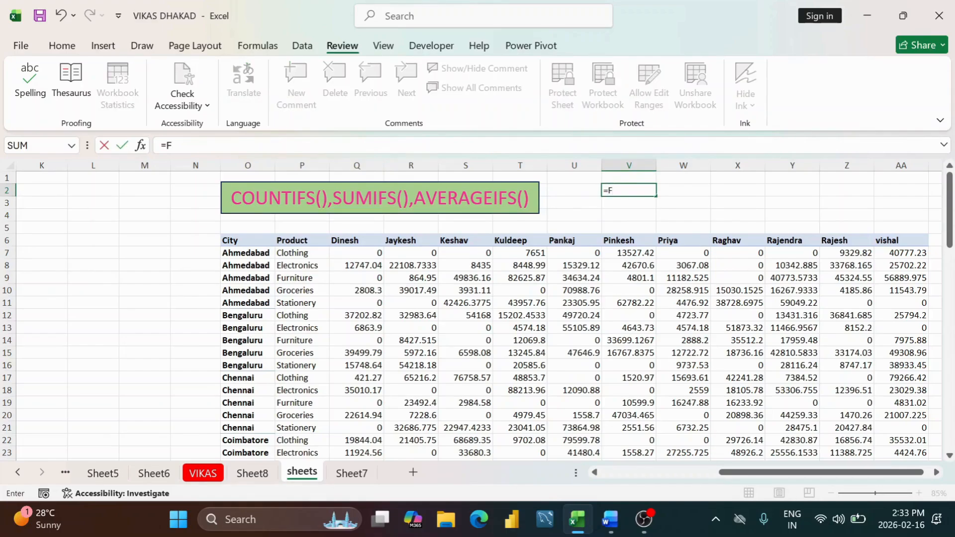
pyautogui.write('ORMUL')
pyautogui.press('Tab')
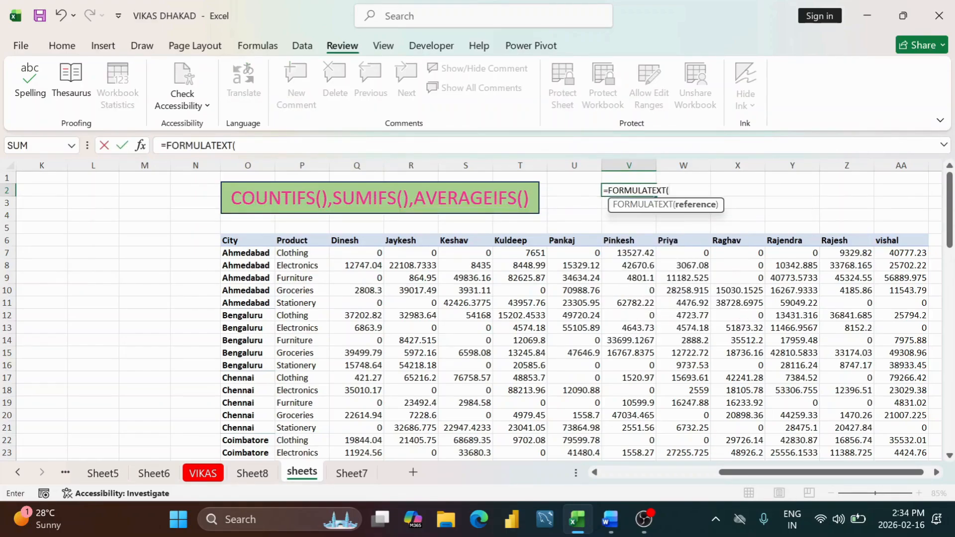
pyautogui.click(352, 256)
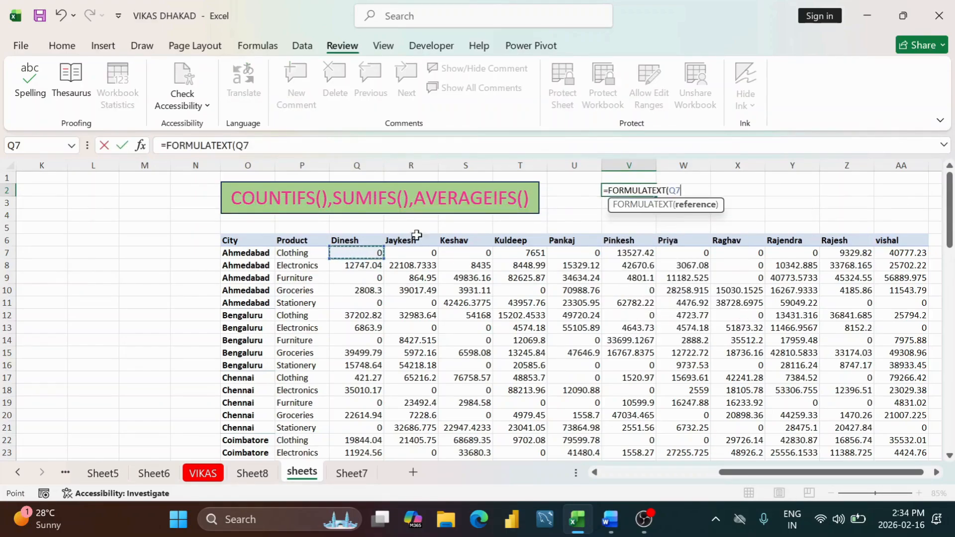
pyautogui.press('Return')
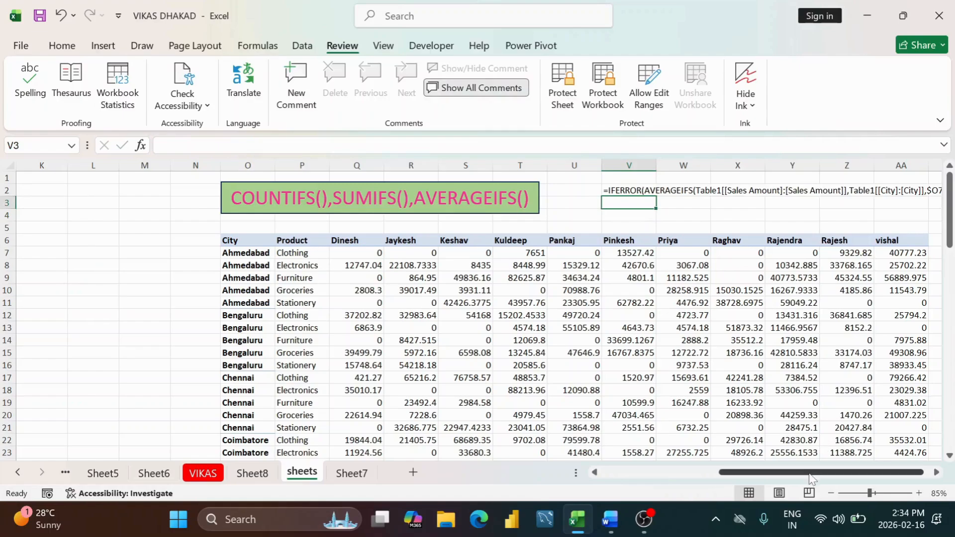
# Examine the whole formula text that runs across row 2 from V2, at a larger zoom, through to its final argument.
pyautogui.moveTo(840, 472); pyautogui.dragTo(847, 472)
pyautogui.scroll(11, 726, 202)
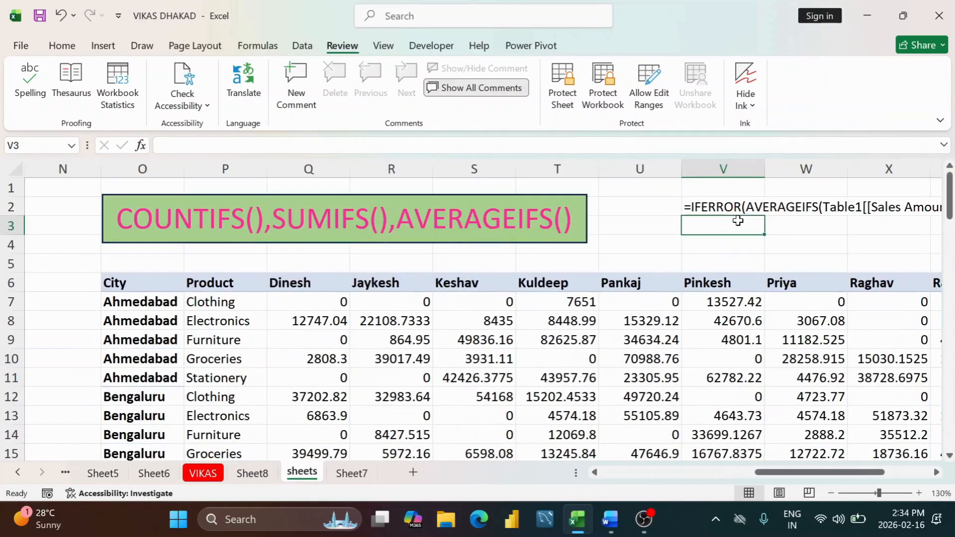
pyautogui.hscroll(5, 770, 308)
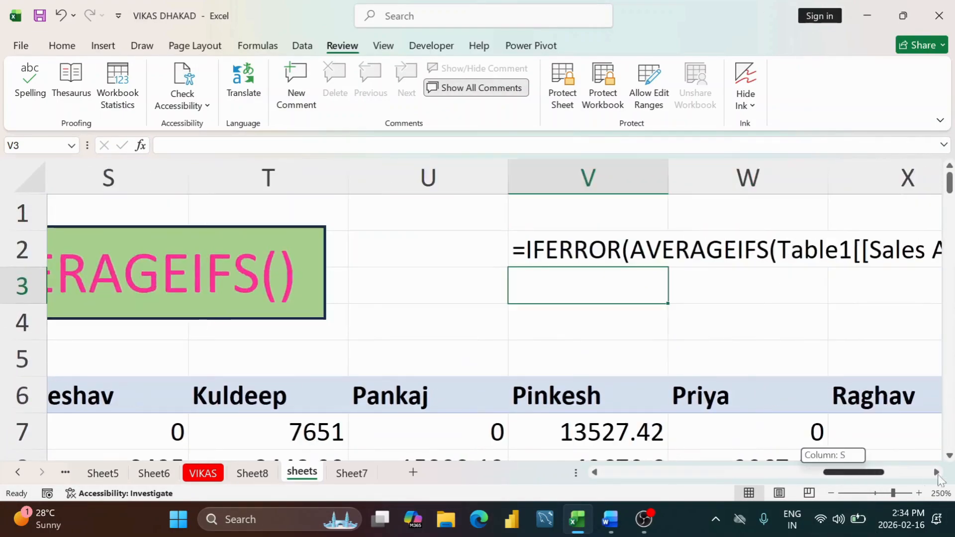
pyautogui.click(797, 258)
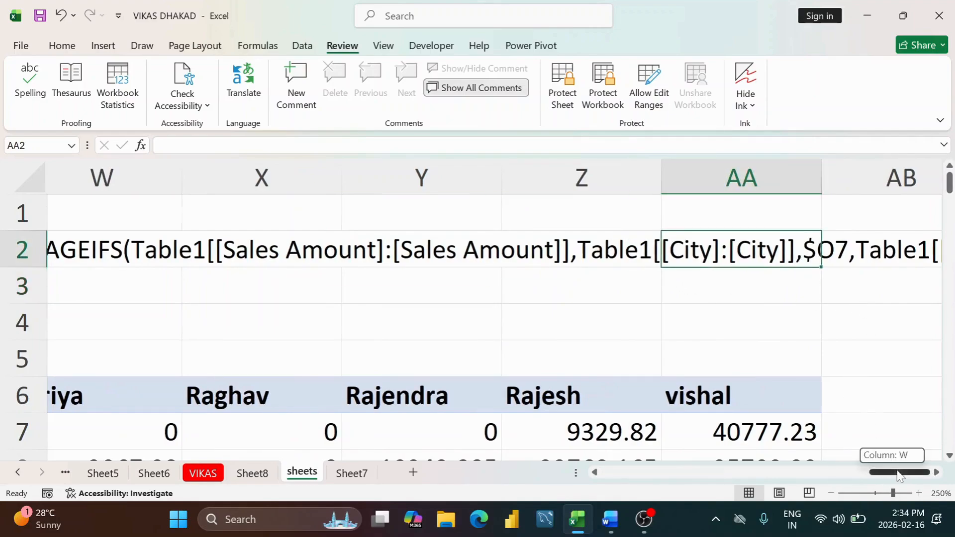
pyautogui.click(905, 264)
pyautogui.moveTo(896, 474); pyautogui.dragTo(868, 474)
pyautogui.click(259, 248)
pyautogui.click(439, 253)
pyautogui.click(688, 249)
pyautogui.click(908, 249)
pyautogui.moveTo(848, 472); pyautogui.dragTo(876, 472)
pyautogui.click(864, 240)
pyautogui.press('Right')
pyautogui.press('Right')
pyautogui.press('Right')
pyautogui.press('Right')
pyautogui.press('Right')
pyautogui.press('Right')
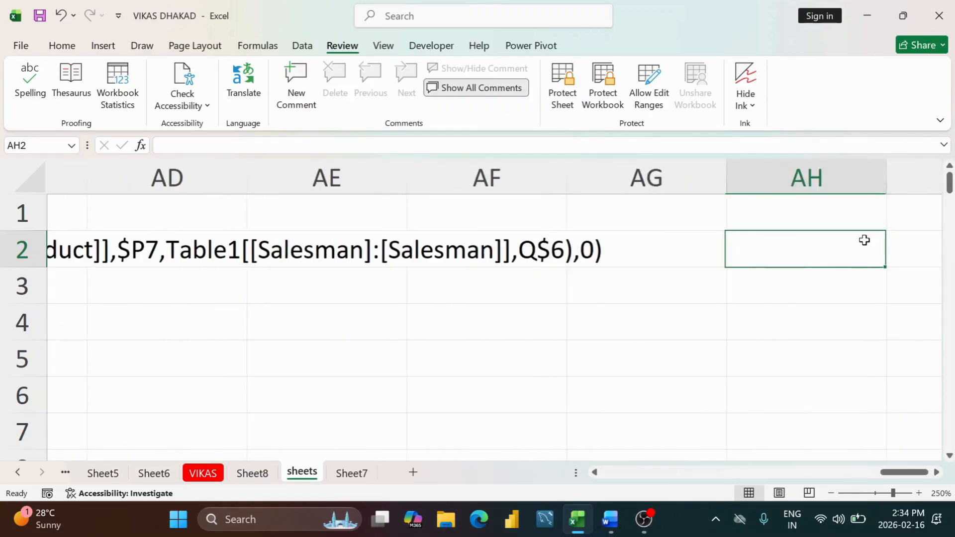
pyautogui.press('Left')
pyautogui.press('Left')
# Look back over row 2 and the start of the City and Product table, and return to the title banner on Sheet7.
pyautogui.moveTo(905, 472); pyautogui.dragTo(779, 472)
pyautogui.click(231, 250)
pyautogui.click(93, 251)
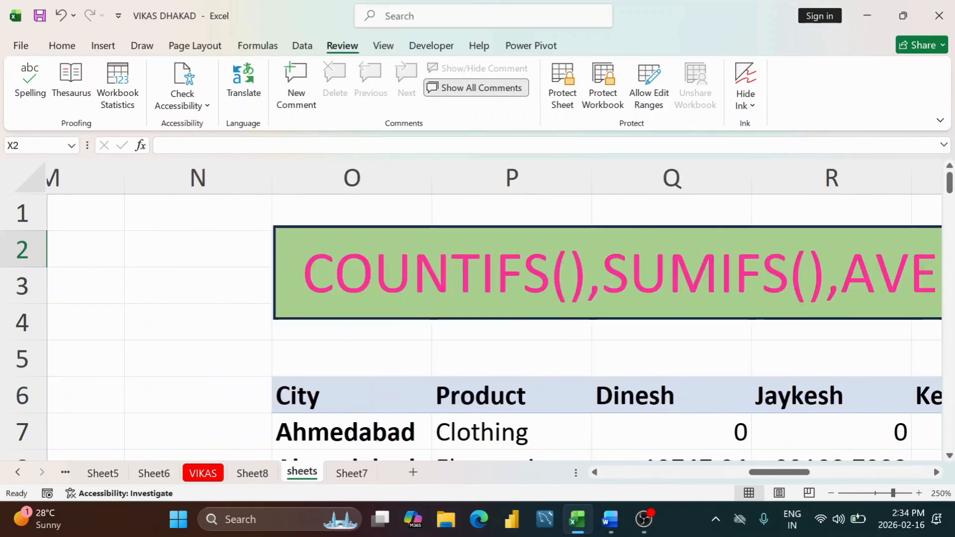
pyautogui.scroll(-1, 646, 390)
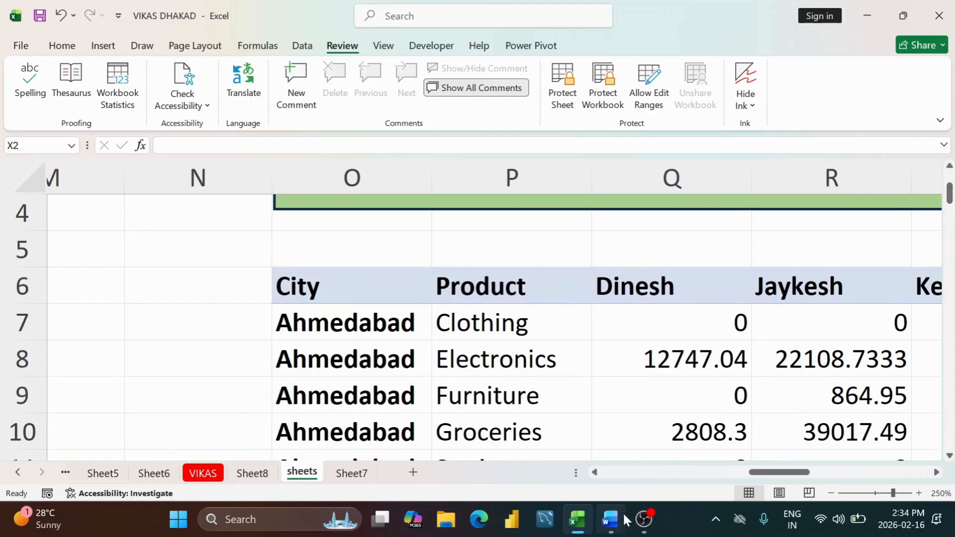
pyautogui.moveTo(780, 473); pyautogui.dragTo(906, 473)
pyautogui.click(352, 473)
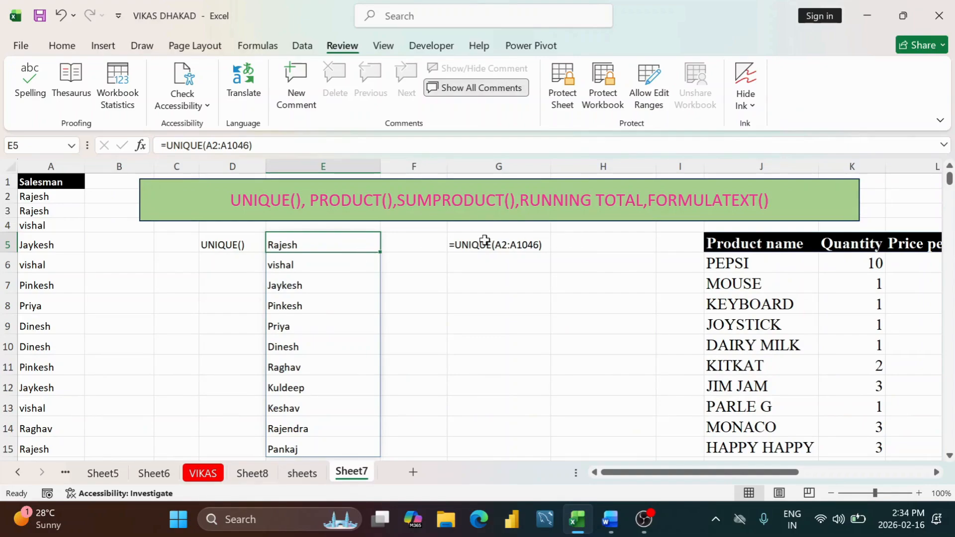
pyautogui.click(812, 211)
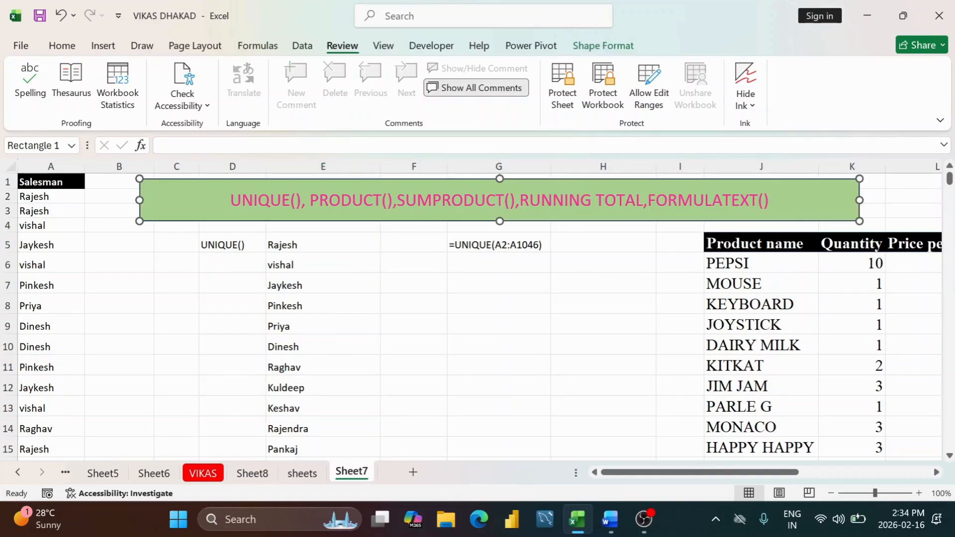